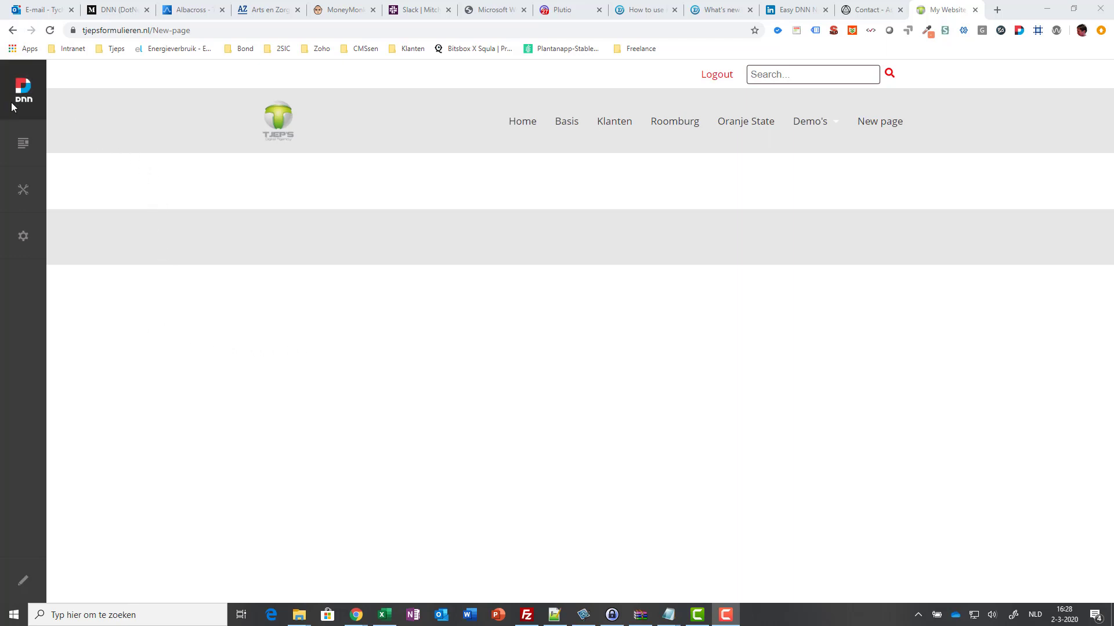
# Step: Put the New page into edit mode and add a Content module above the existing HTML module
pyautogui.moveTo(23, 143)
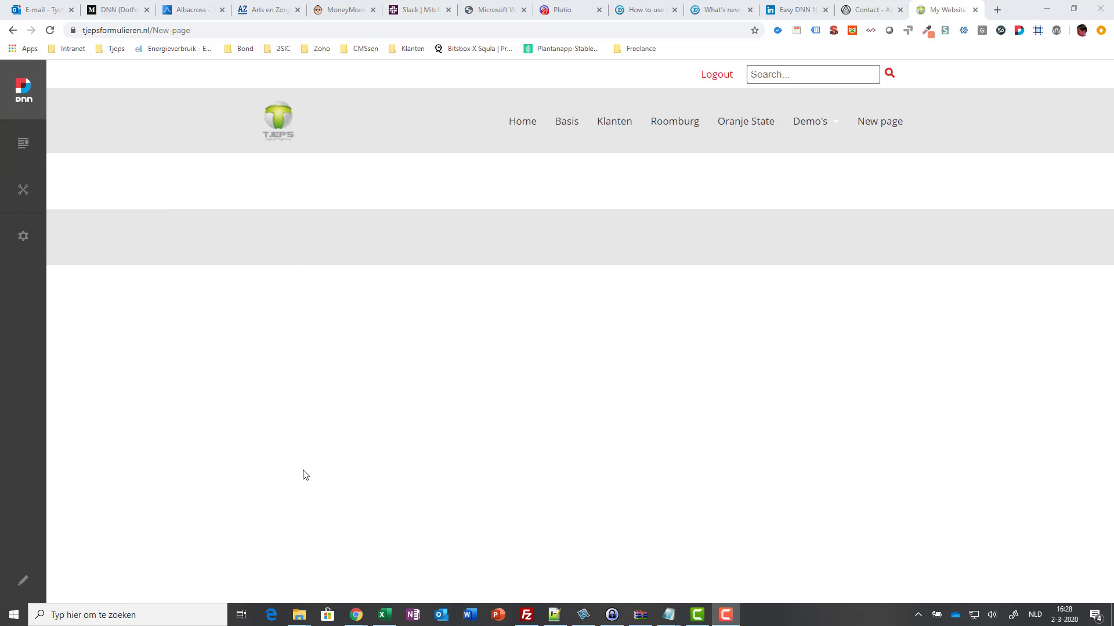
pyautogui.click(25, 587)
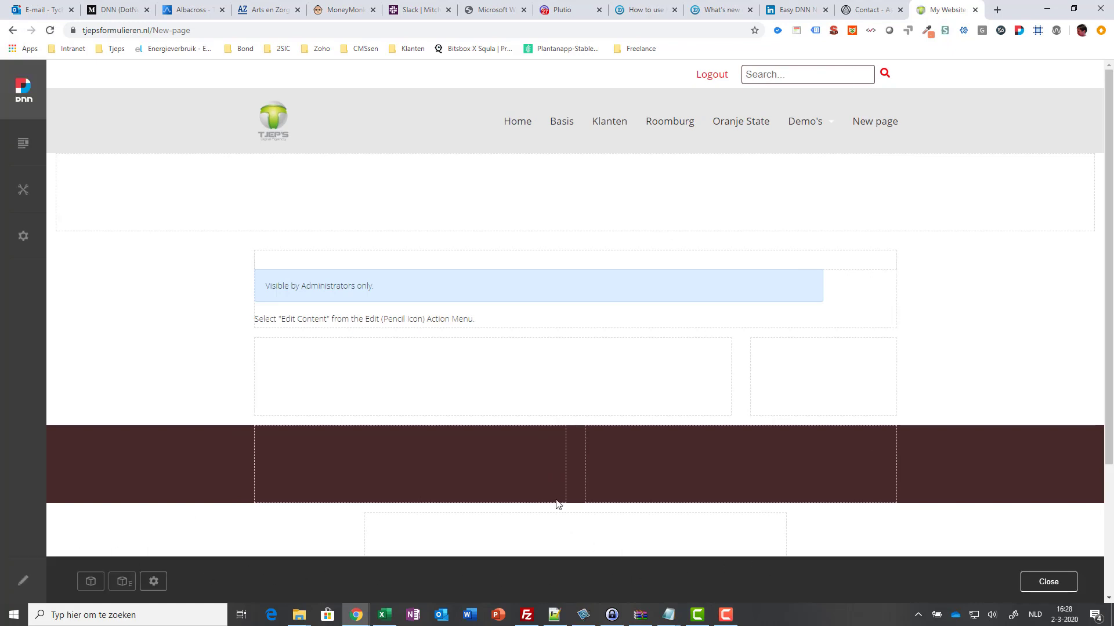
pyautogui.moveTo(301, 281)
pyautogui.click(21, 582)
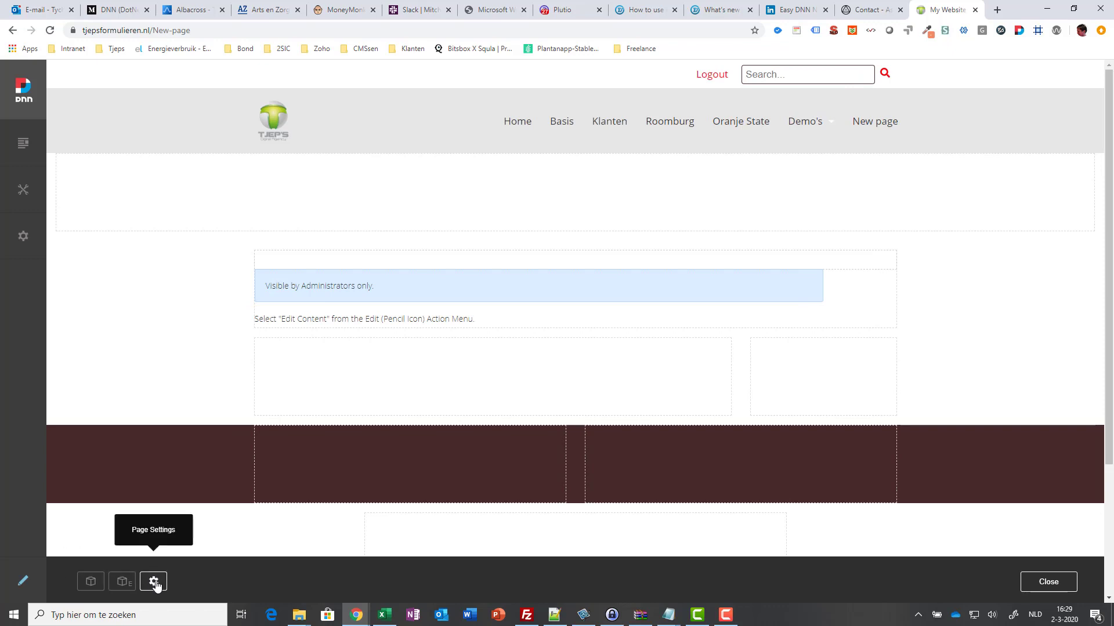
pyautogui.click(91, 583)
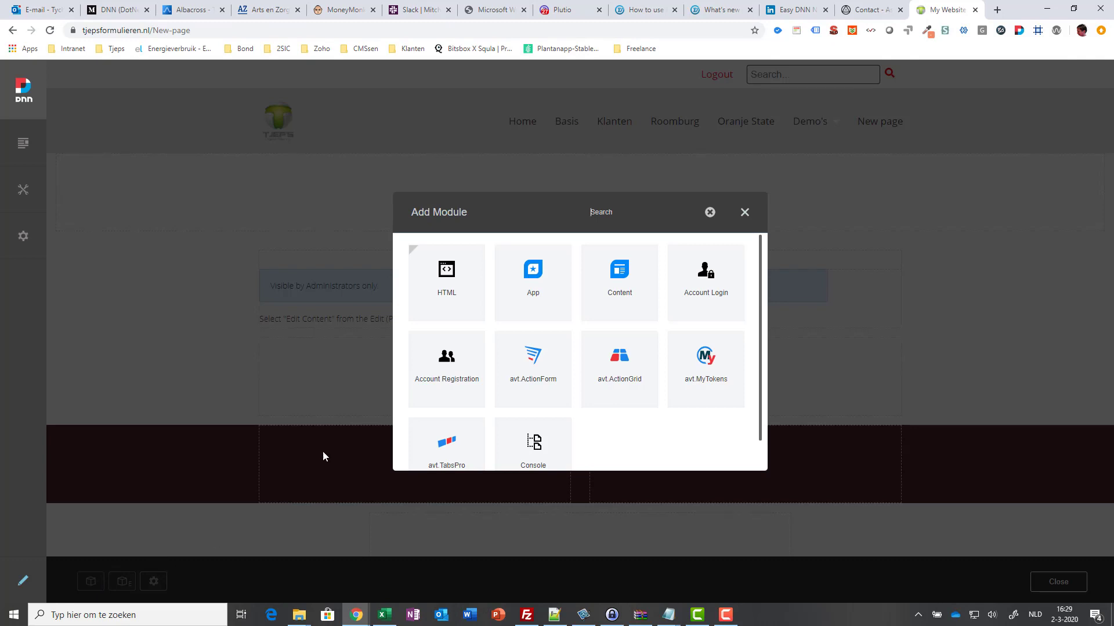
pyautogui.click(622, 288)
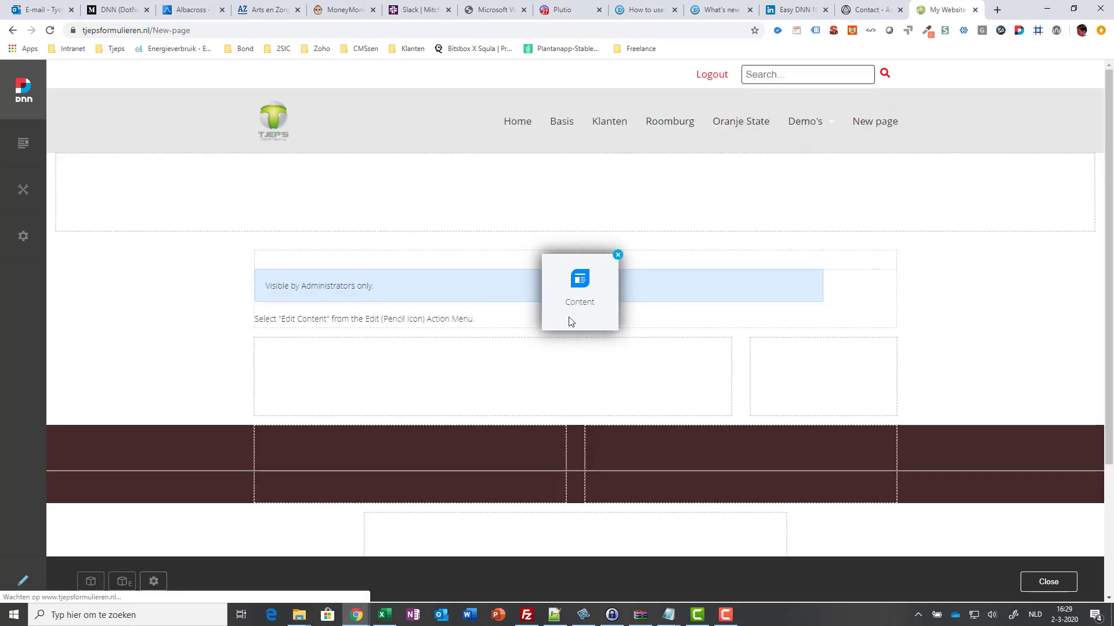
pyautogui.click(562, 299)
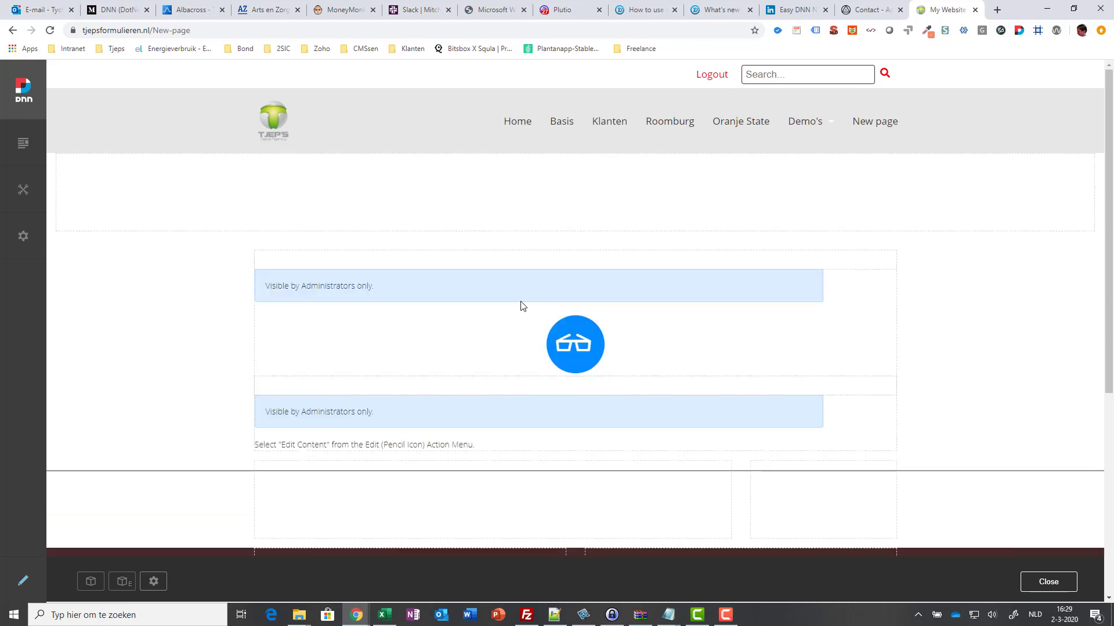
# Step: Insert an image-and-text content element in the new Content module, using the "Image | text" view
pyautogui.click(577, 345)
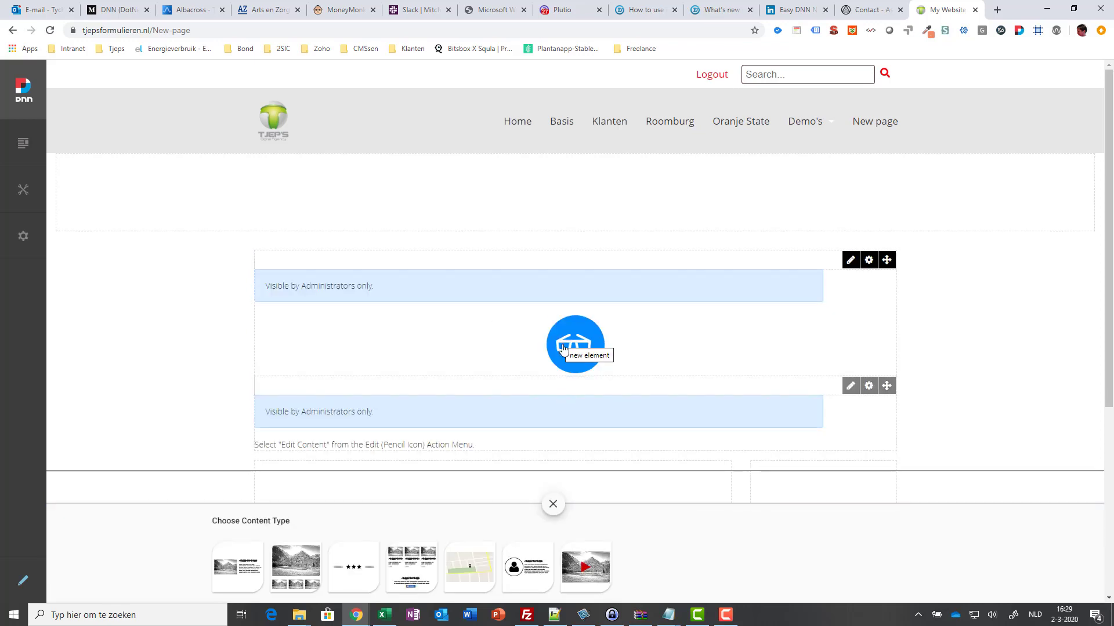
pyautogui.click(238, 569)
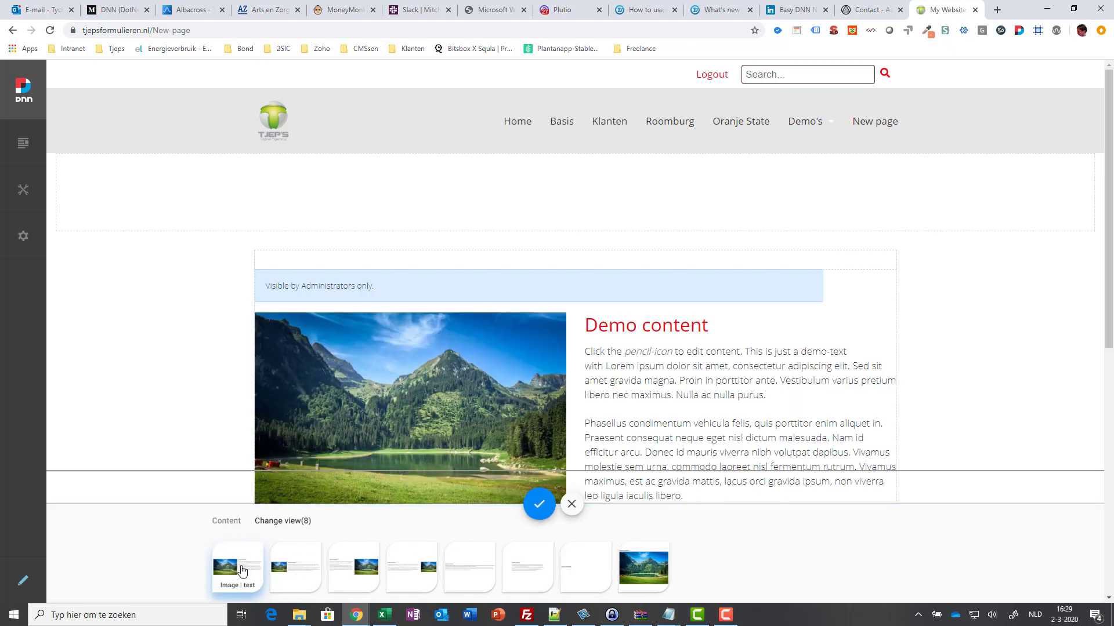
pyautogui.click(537, 507)
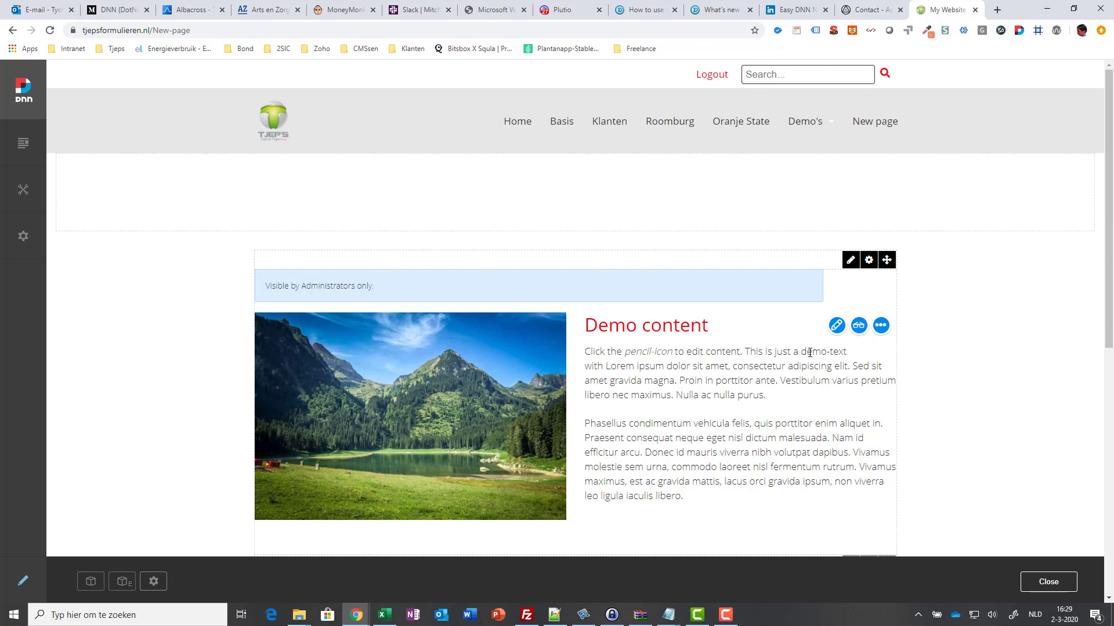
# Step: Change the demo content's view to the layout with text beside a smaller image on its right
pyautogui.click(858, 325)
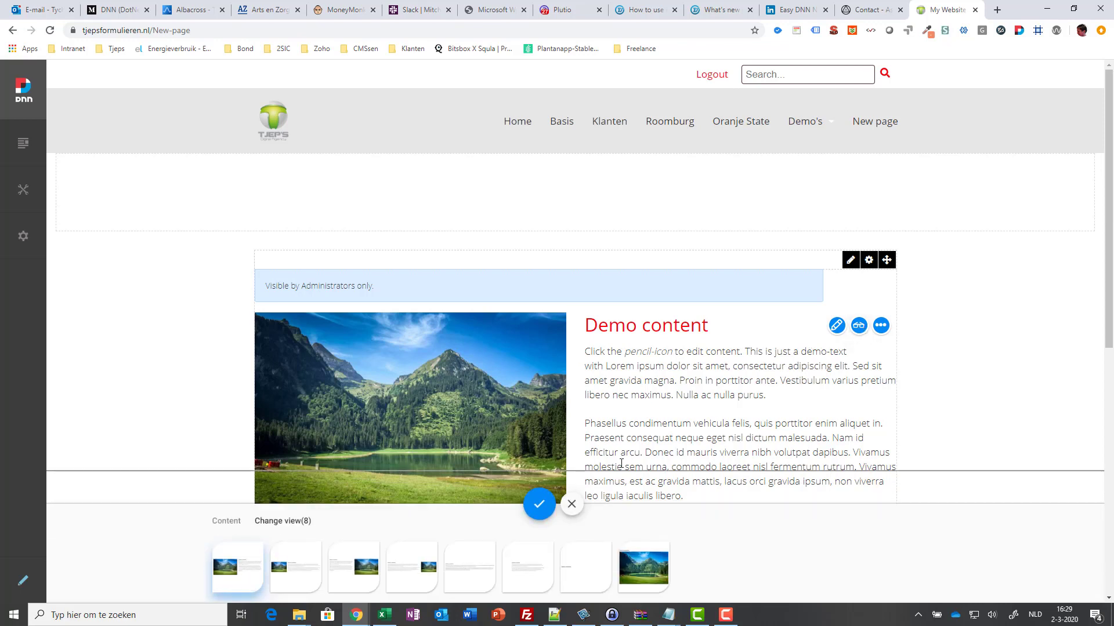
pyautogui.click(302, 572)
pyautogui.click(353, 573)
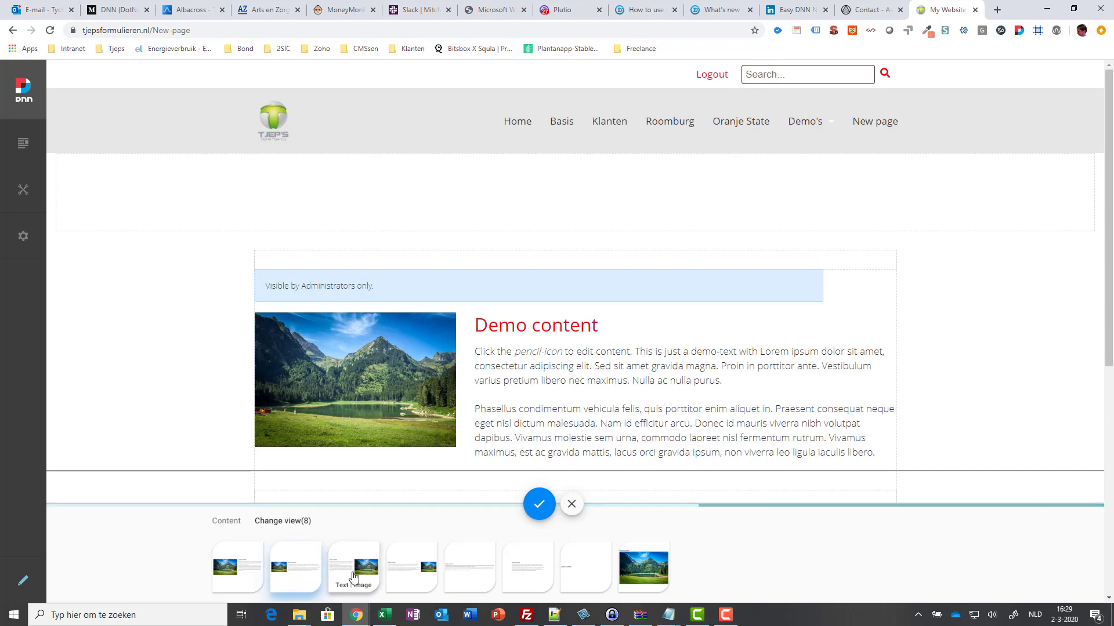
pyautogui.click(410, 579)
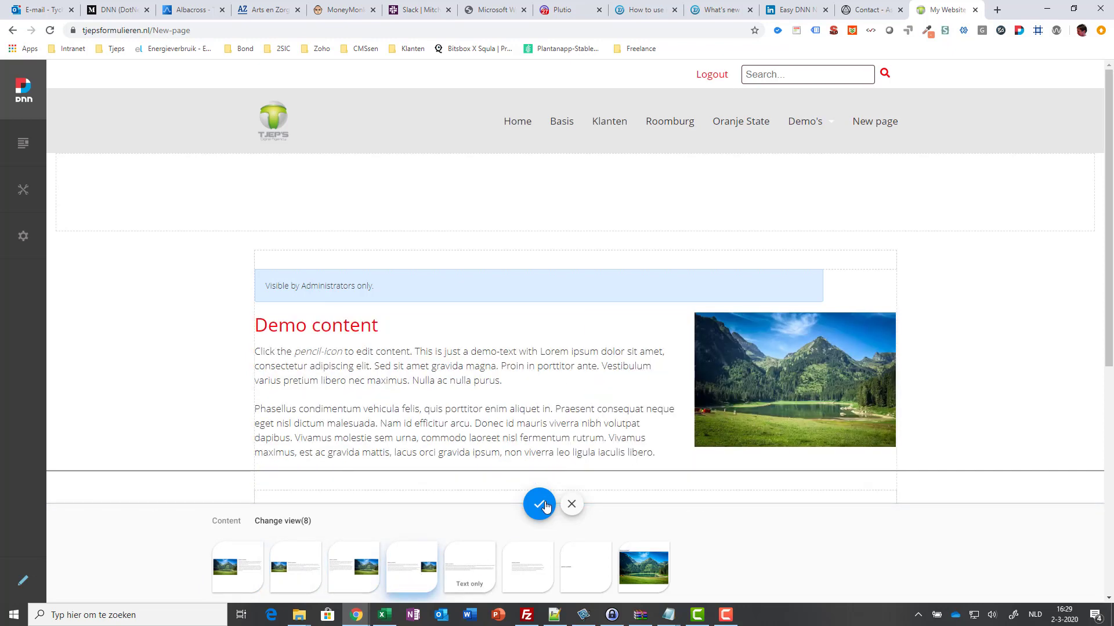
pyautogui.click(540, 505)
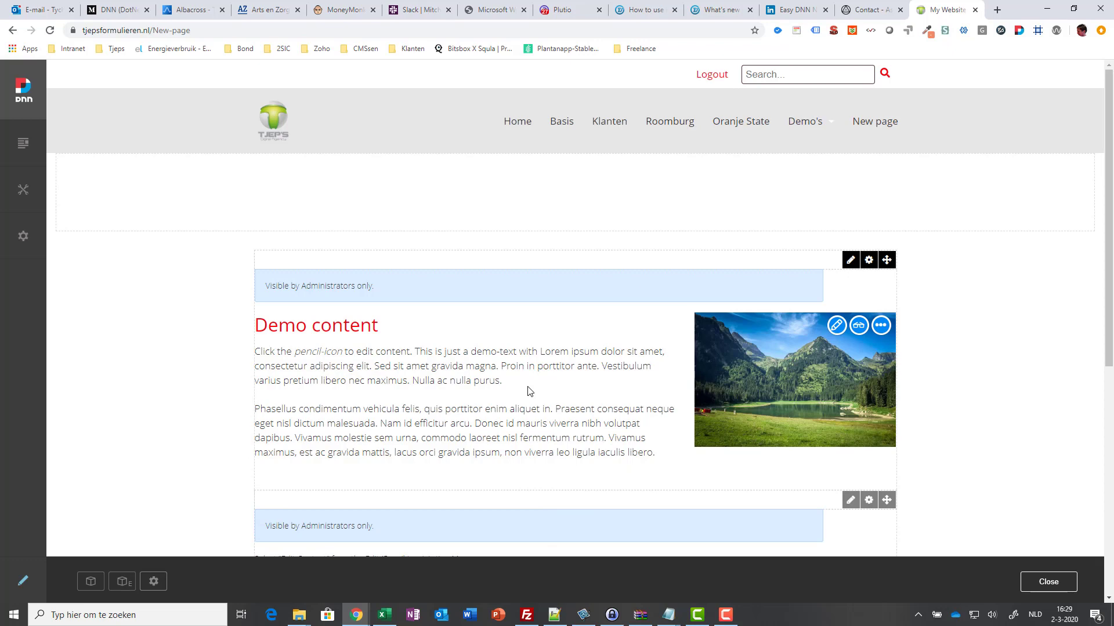
# Step: Add an avt.ActionForm module between the demo content and the empty HTML module
pyautogui.scroll(-1, 551, 398)
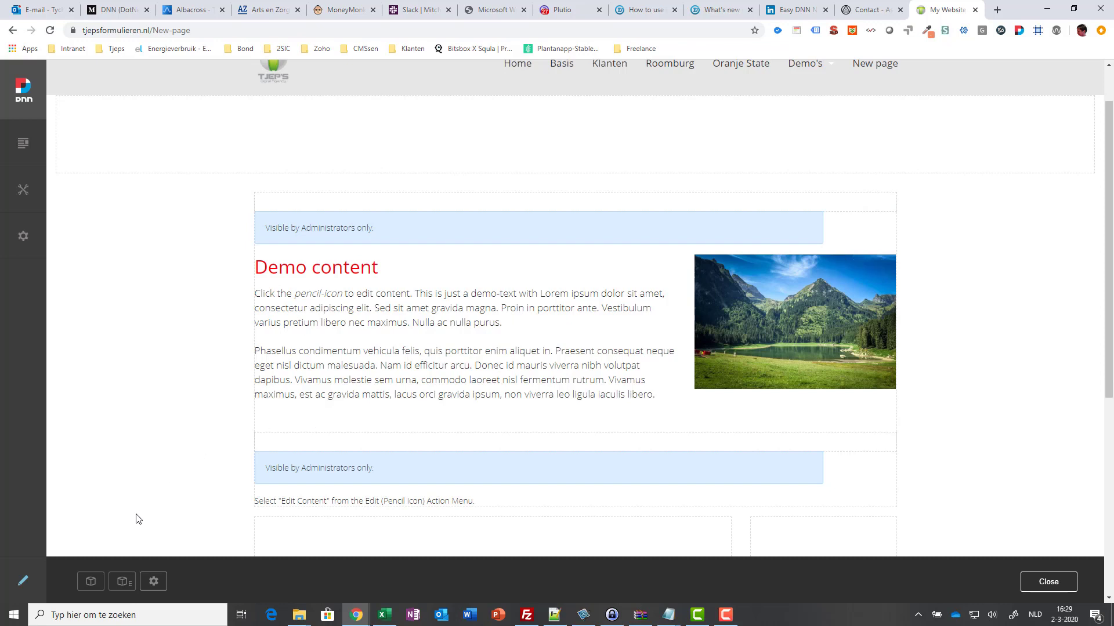
pyautogui.click(92, 581)
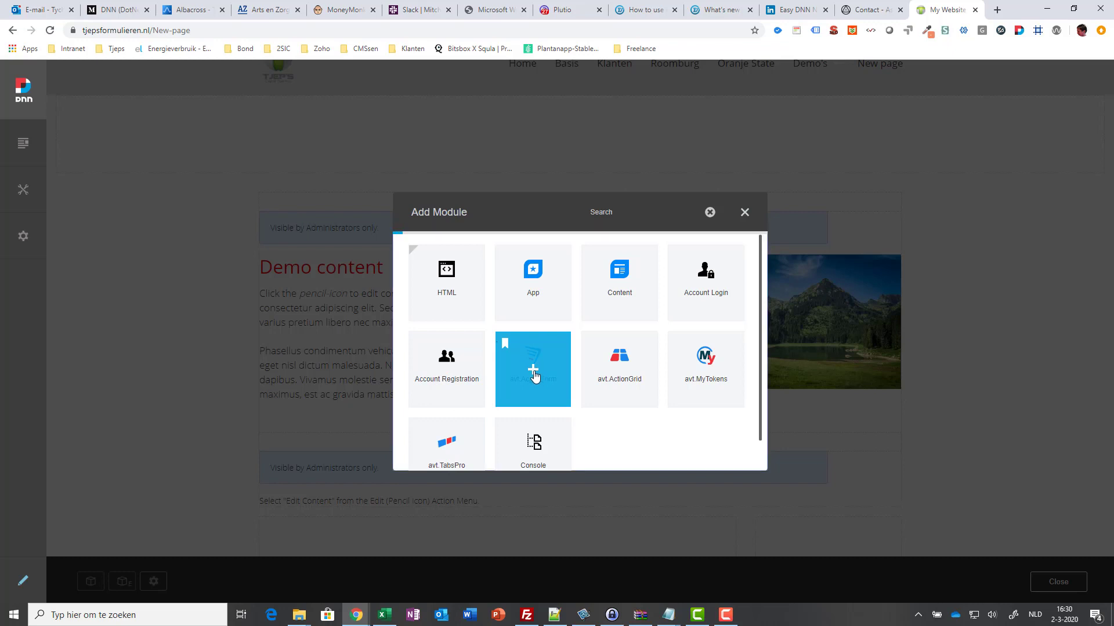
pyautogui.click(534, 374)
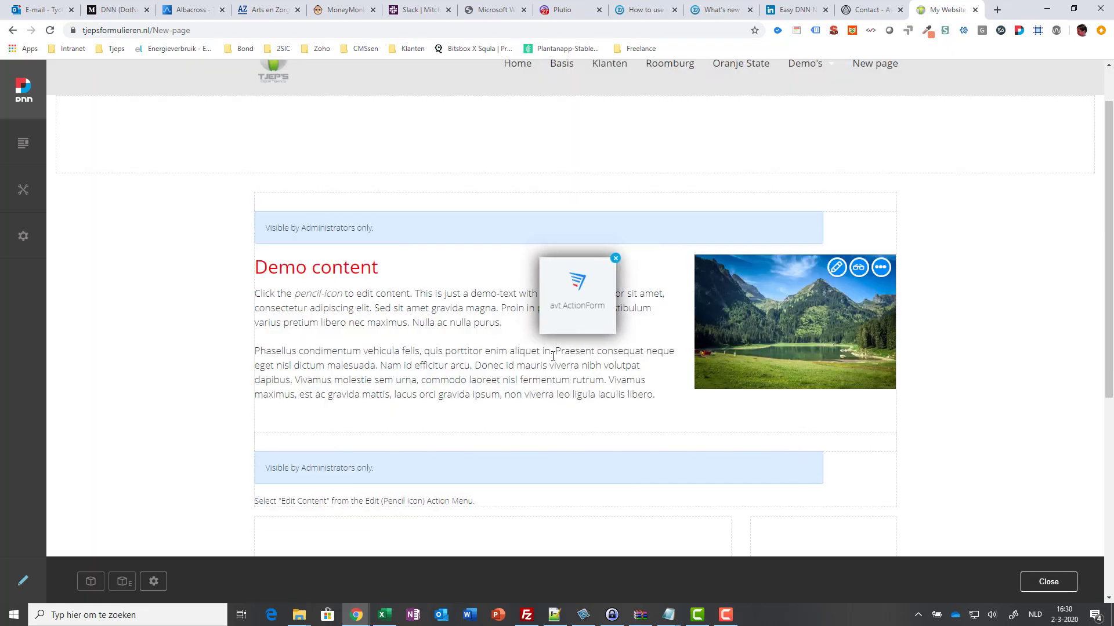
pyautogui.click(578, 377)
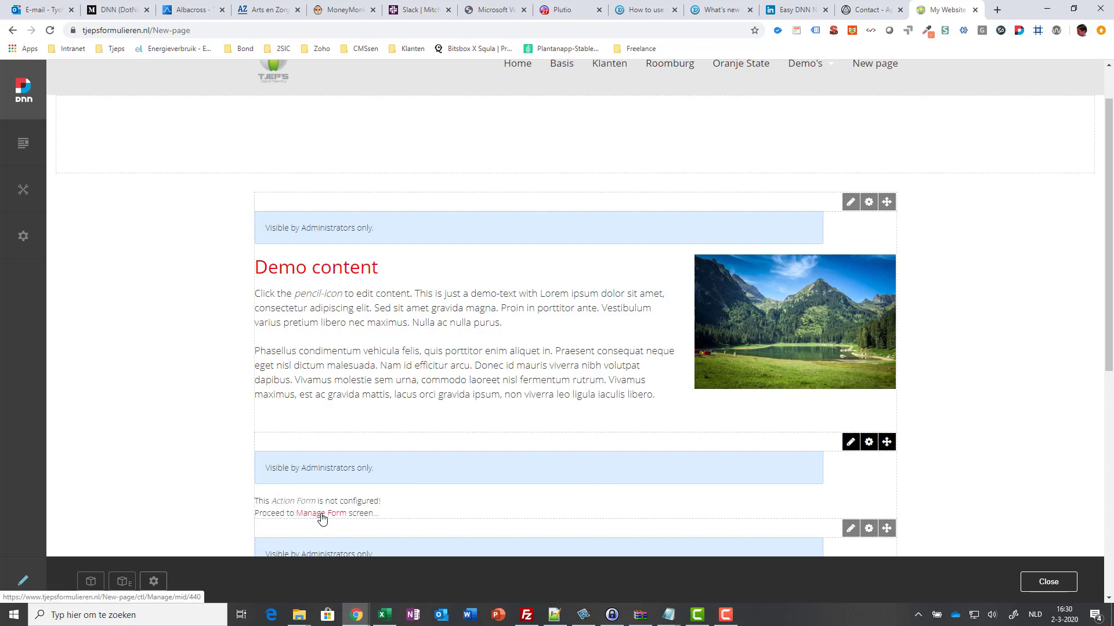
# Step: Initialize the Action Form from the Contact Form template, review its form fields and return to the page
pyautogui.click(319, 516)
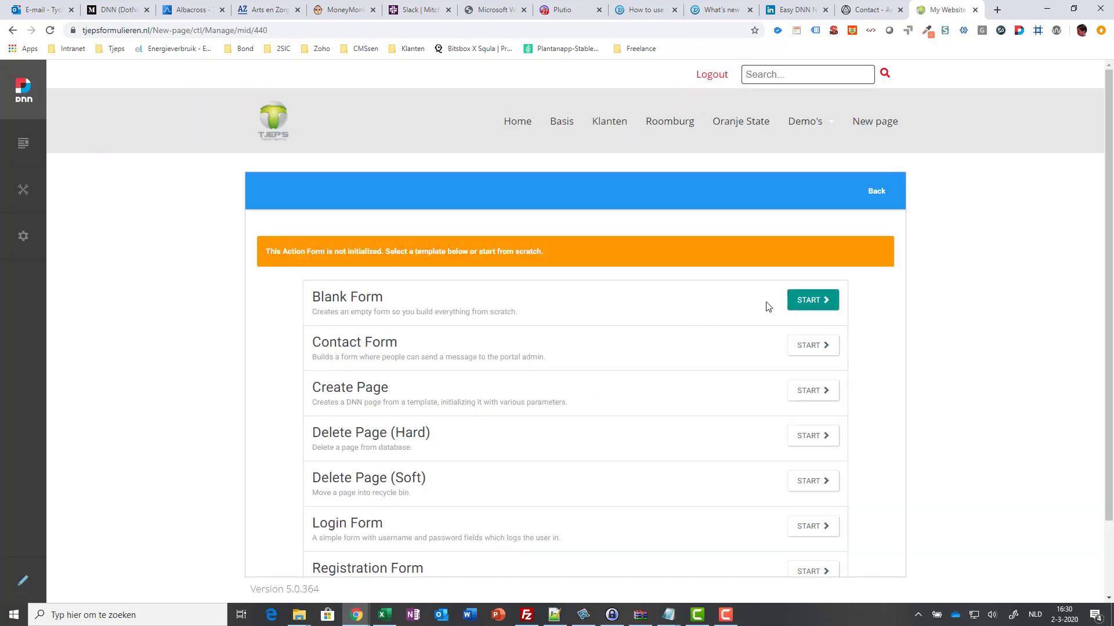
pyautogui.click(810, 347)
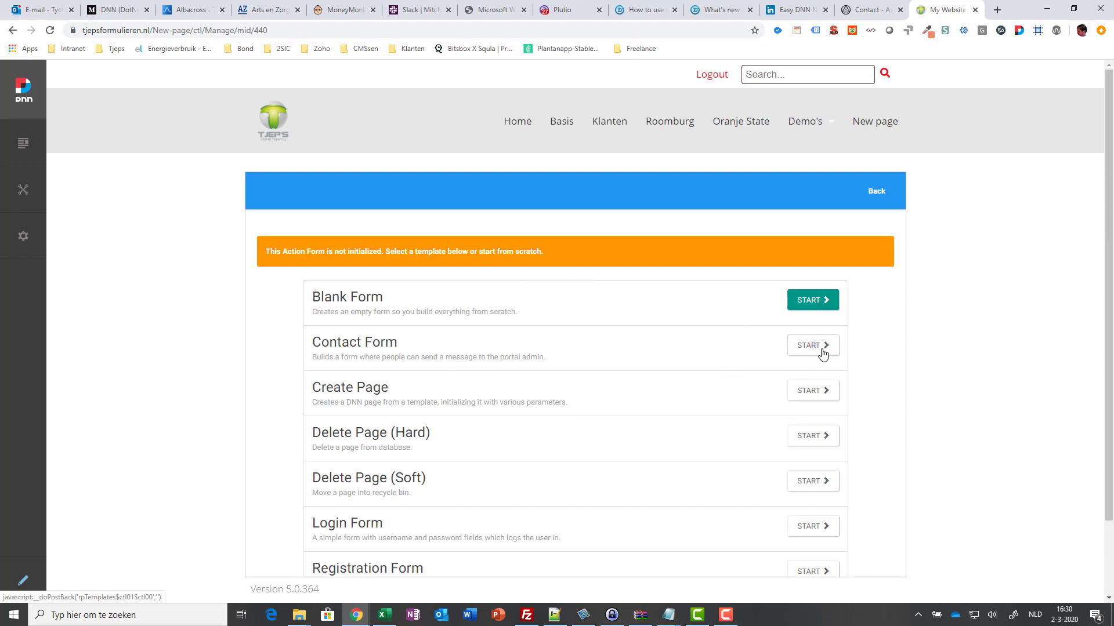
pyautogui.scroll(-2, 895, 373)
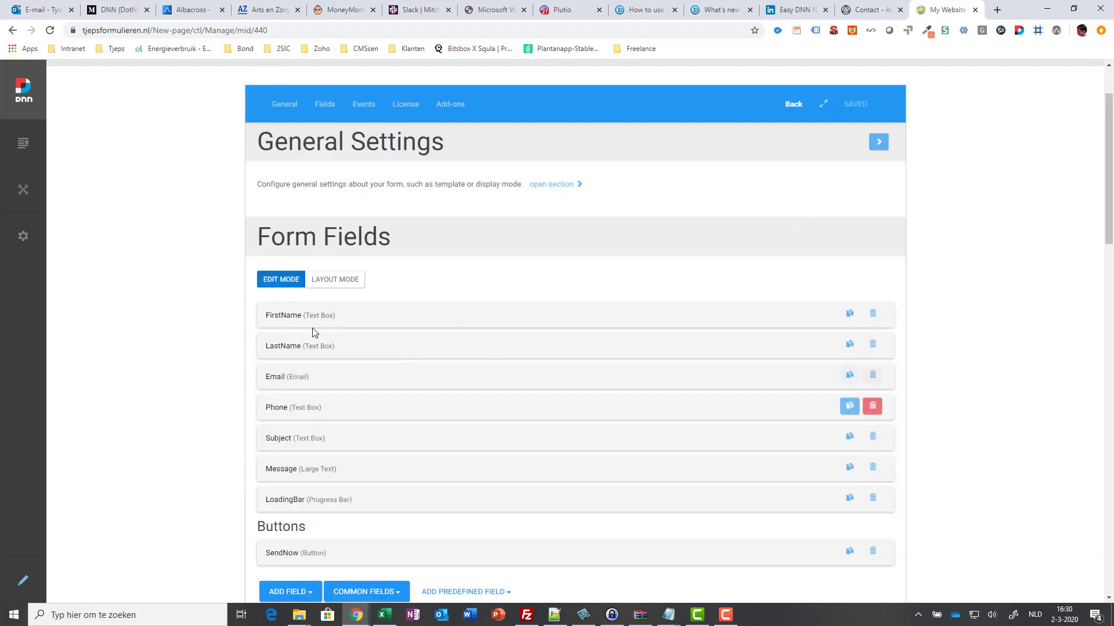
pyautogui.scroll(-3, 413, 356)
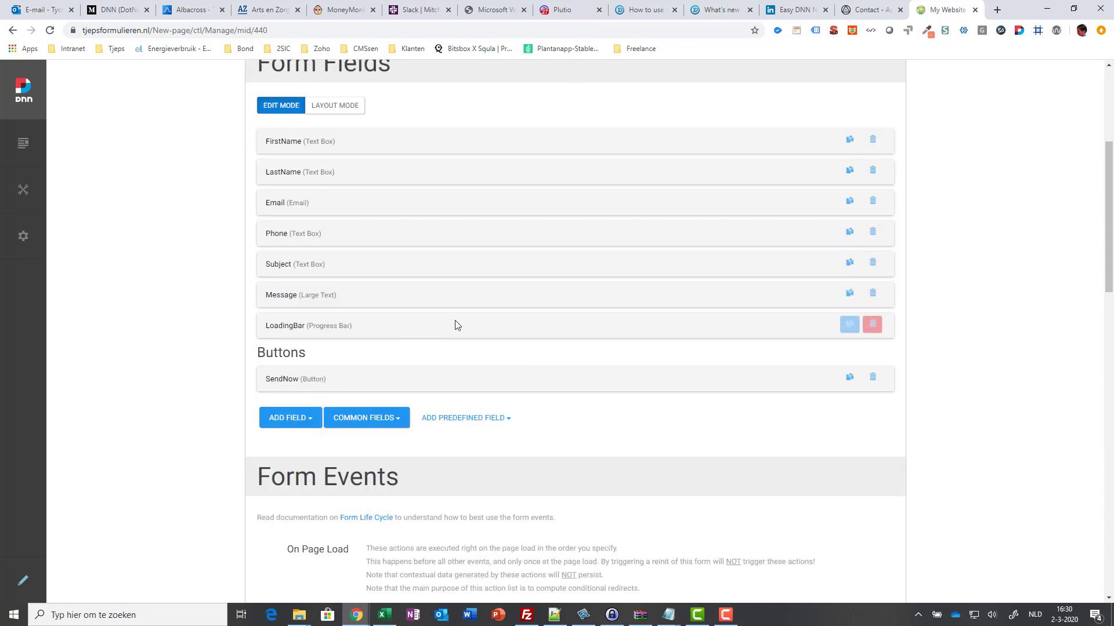
pyautogui.scroll(-8, 460, 328)
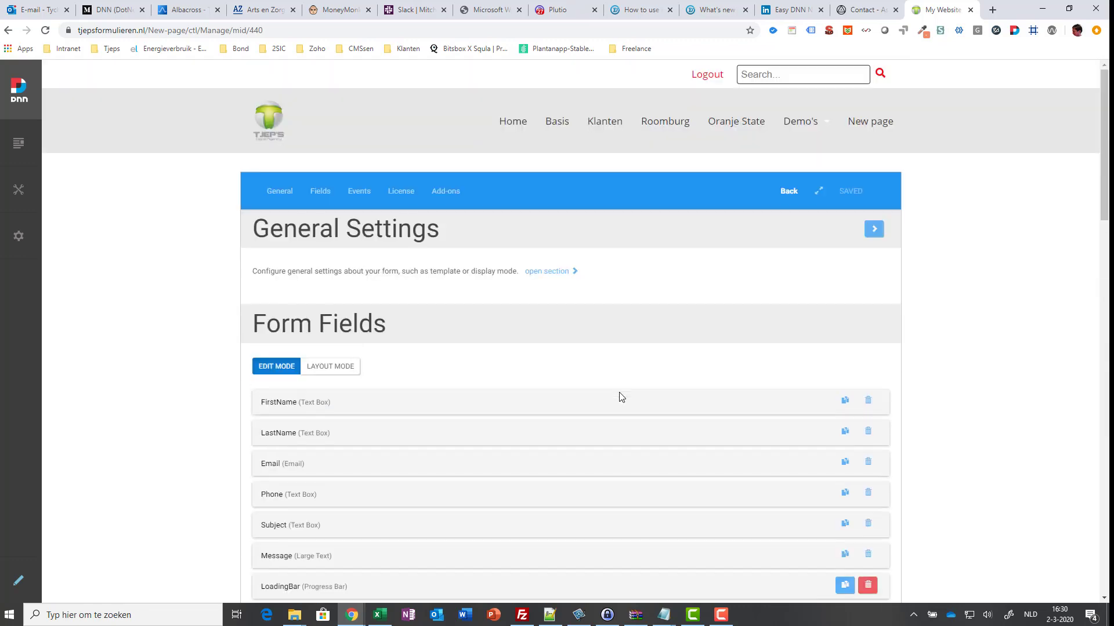
pyautogui.click(788, 192)
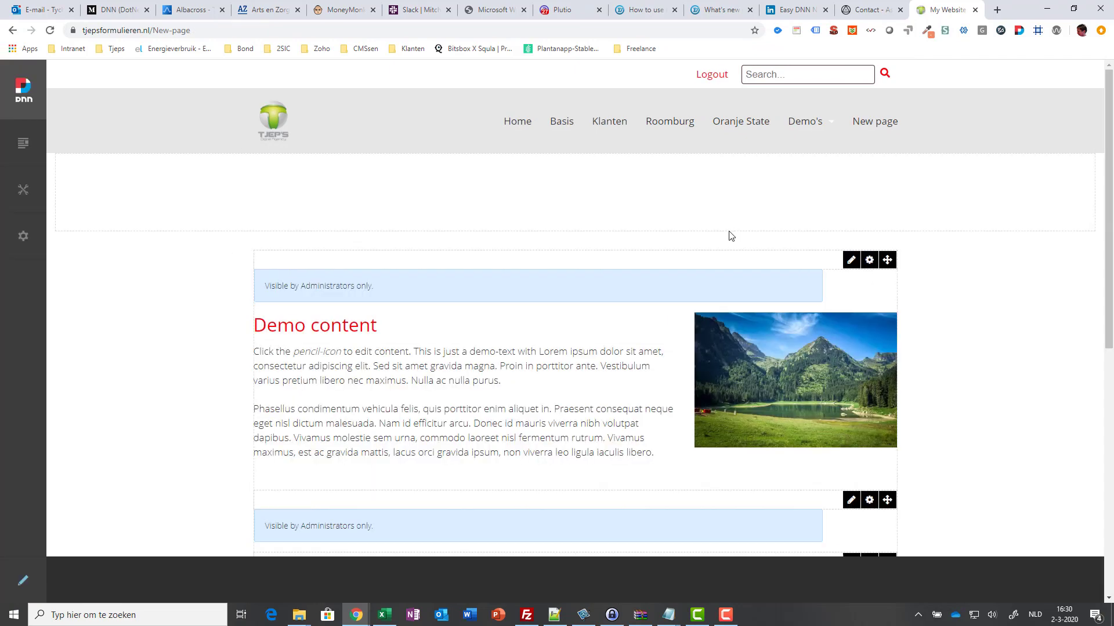
# Step: Give the demo content element the title "Give it a title" and the text "And some other text", and save it
pyautogui.scroll(-5, 730, 235)
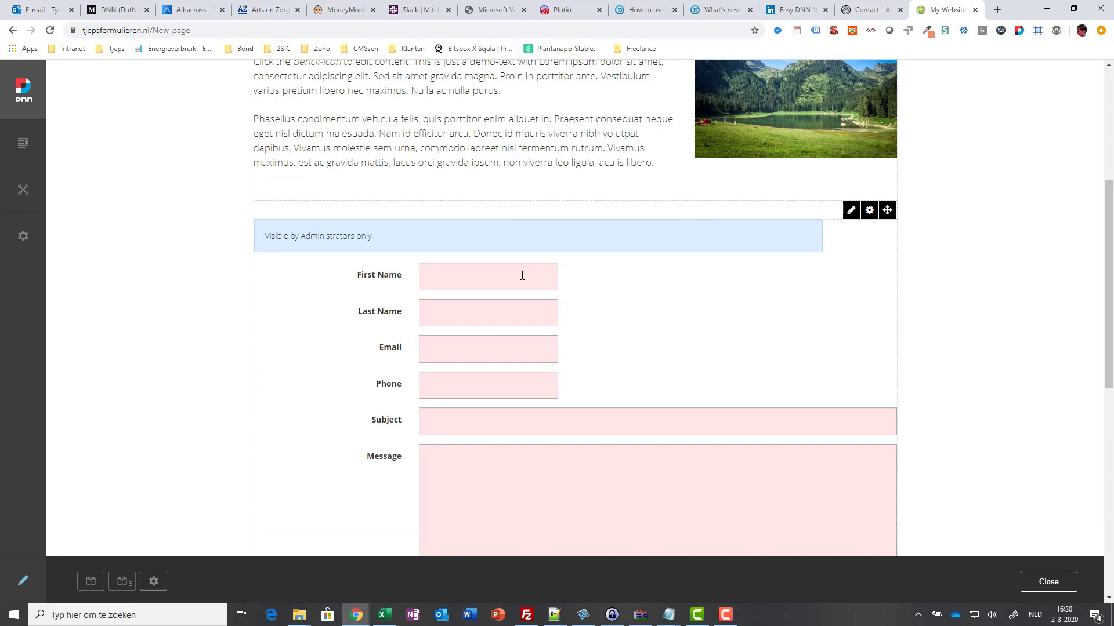
pyautogui.scroll(2, 551, 174)
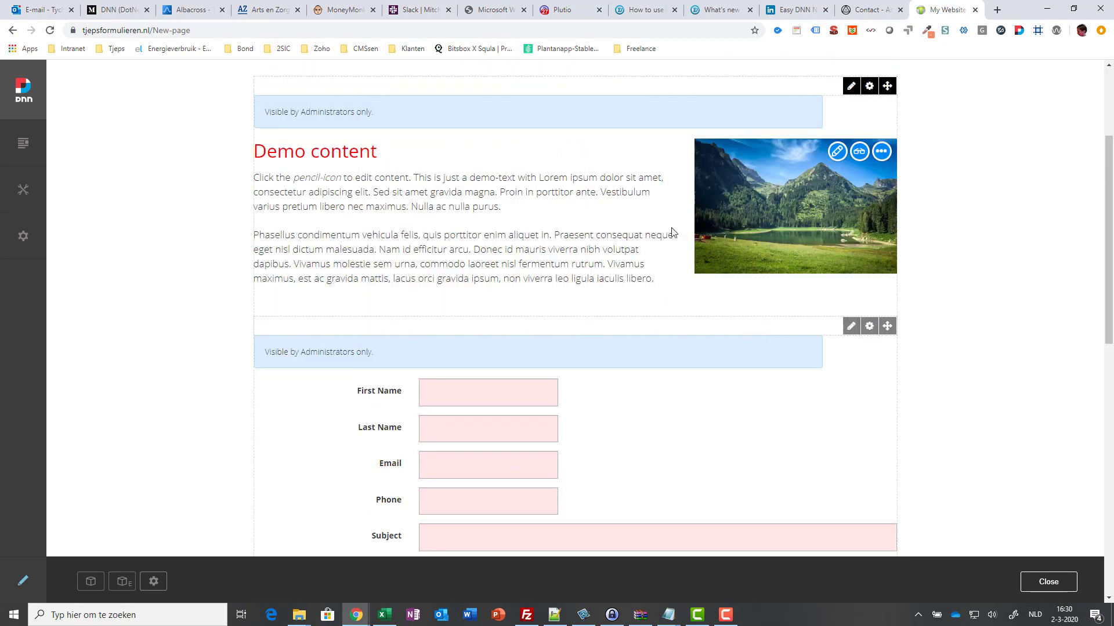
pyautogui.scroll(-4, 689, 259)
pyautogui.scroll(6, 691, 258)
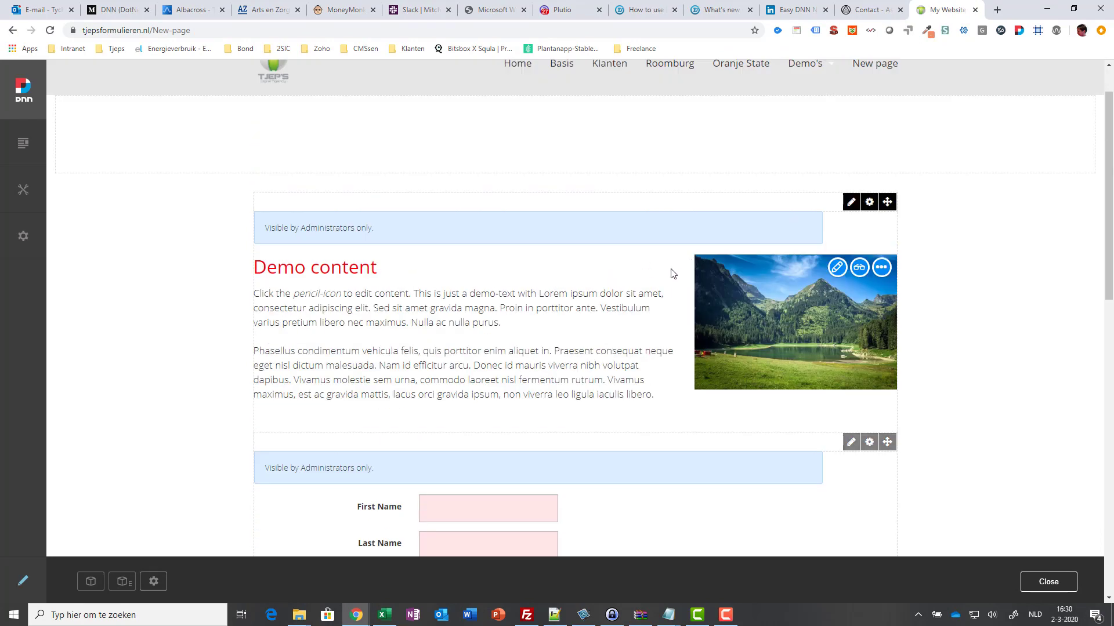
pyautogui.click(837, 267)
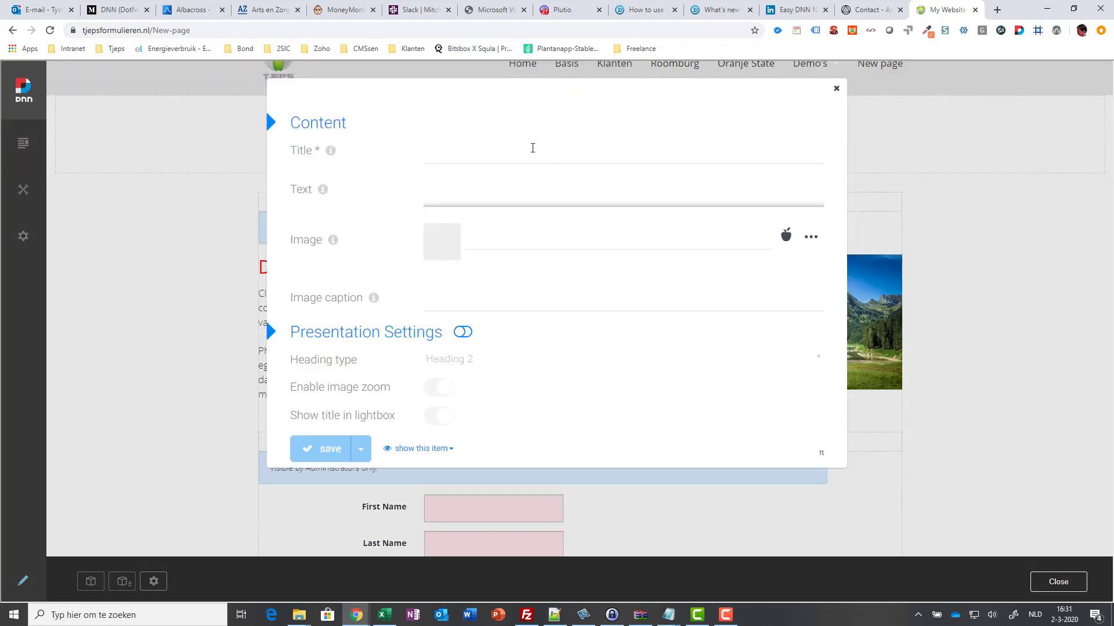
pyautogui.click(510, 150)
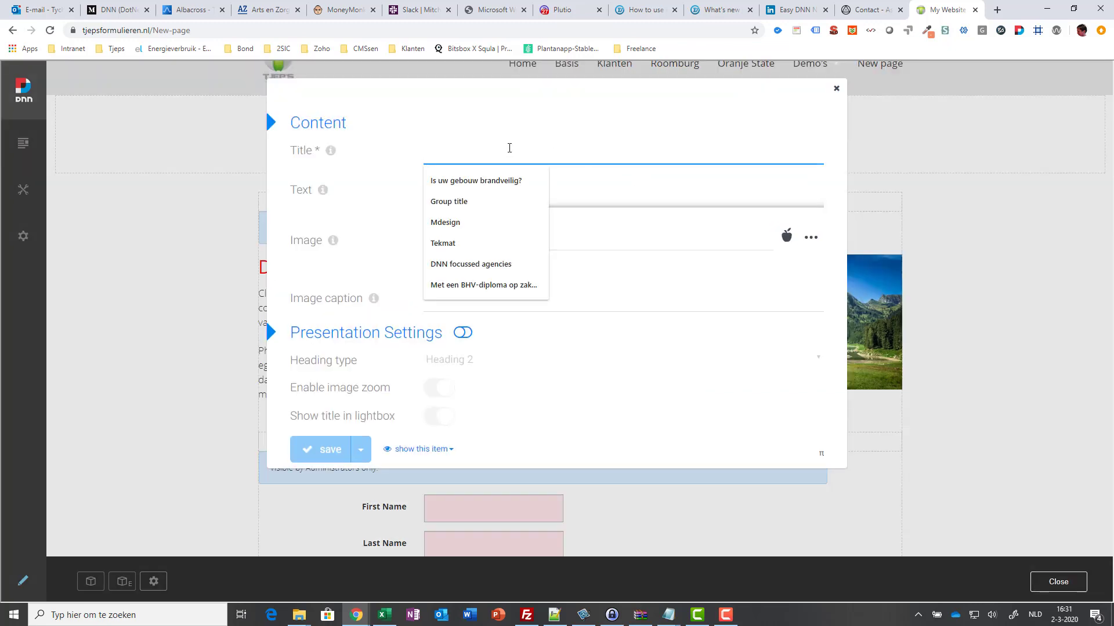
pyautogui.write('Give it a title')
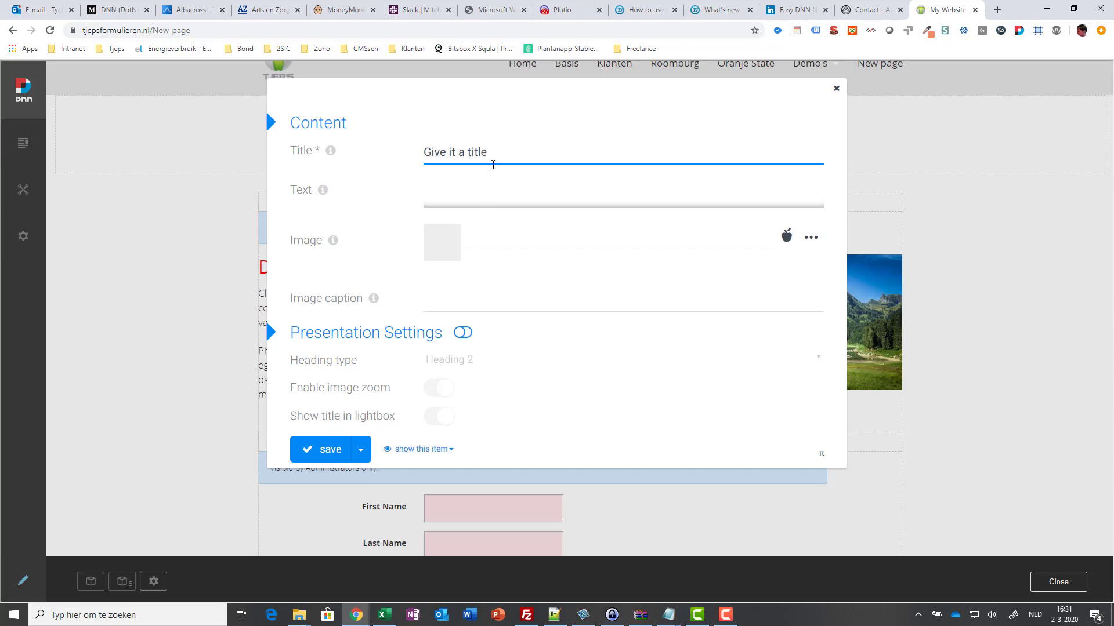
pyautogui.click(487, 198)
pyautogui.write('An')
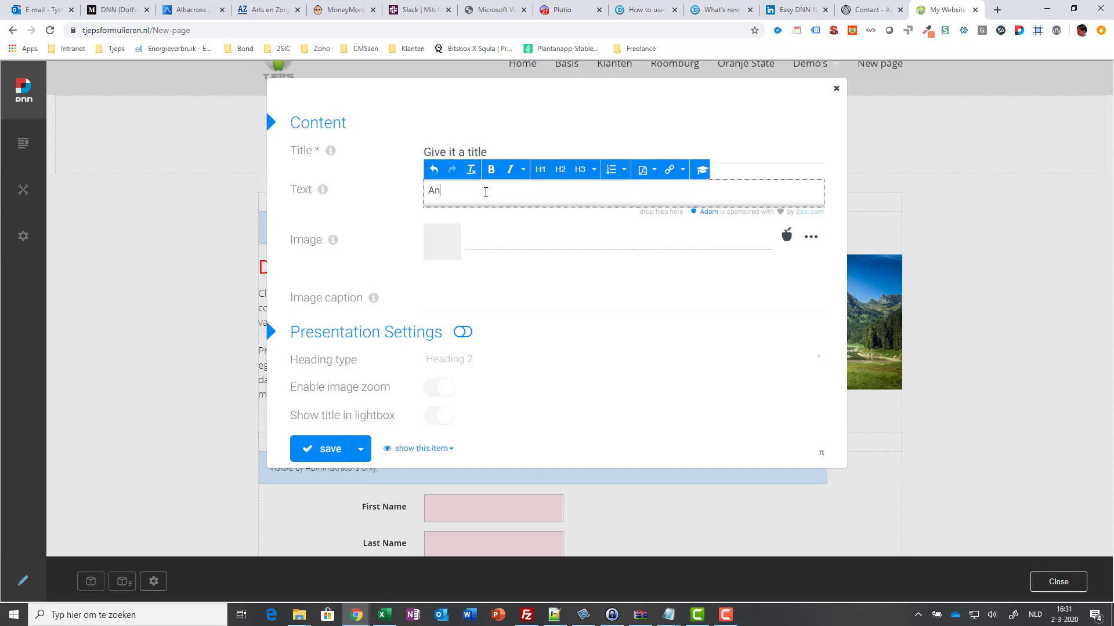
pyautogui.write('d some other text')
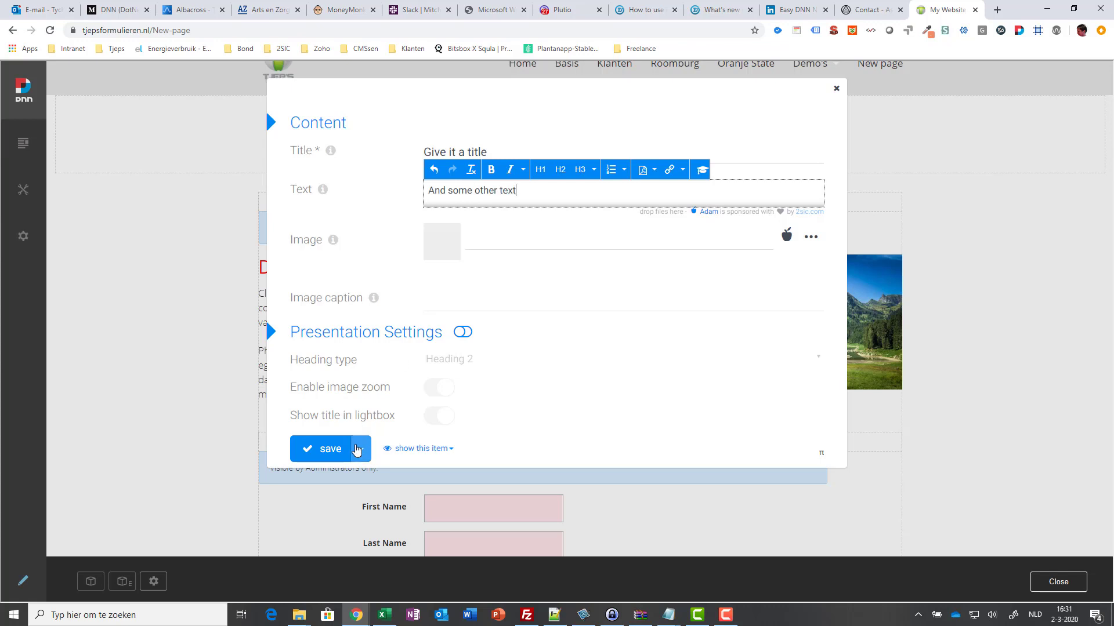
pyautogui.click(334, 451)
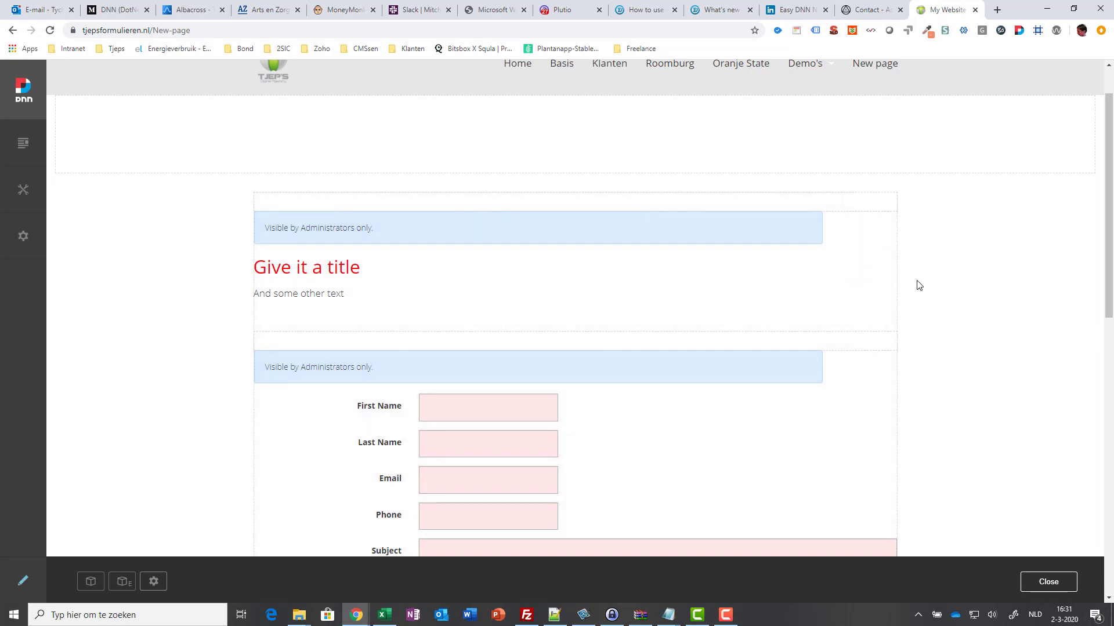
pyautogui.scroll(-2, 918, 285)
pyautogui.scroll(-4, 754, 280)
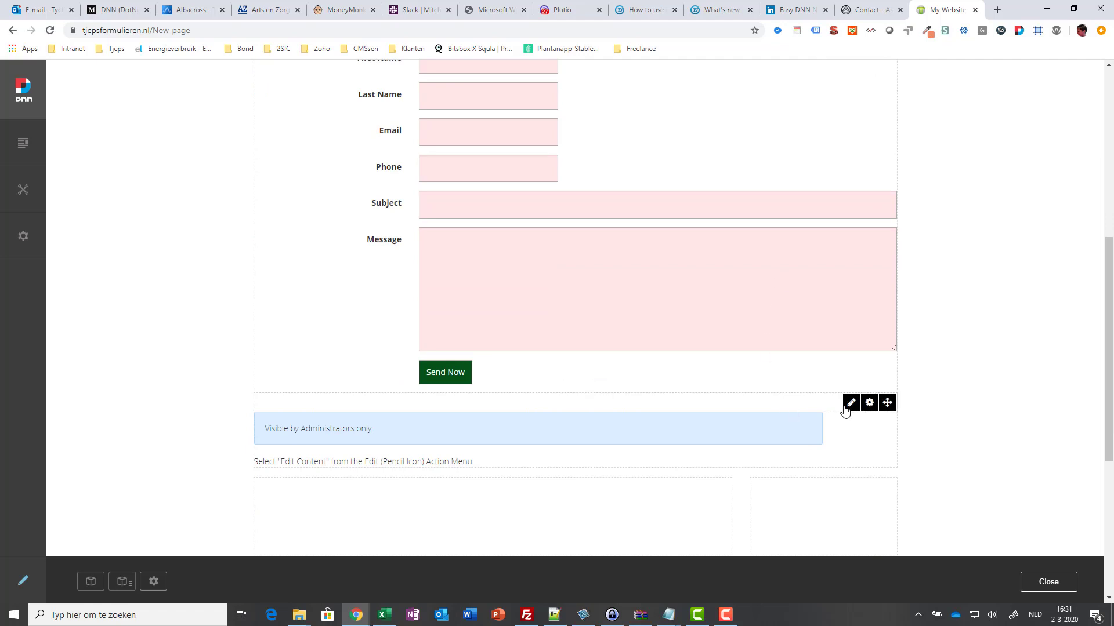
pyautogui.moveTo(851, 403)
pyautogui.scroll(4, 896, 367)
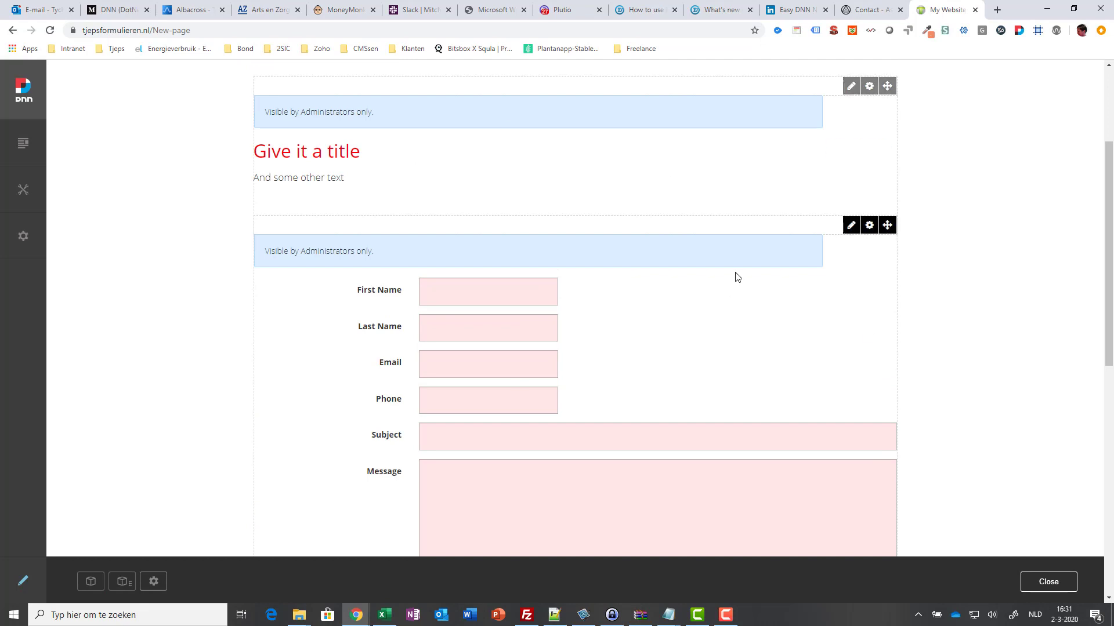
pyautogui.scroll(2, 736, 277)
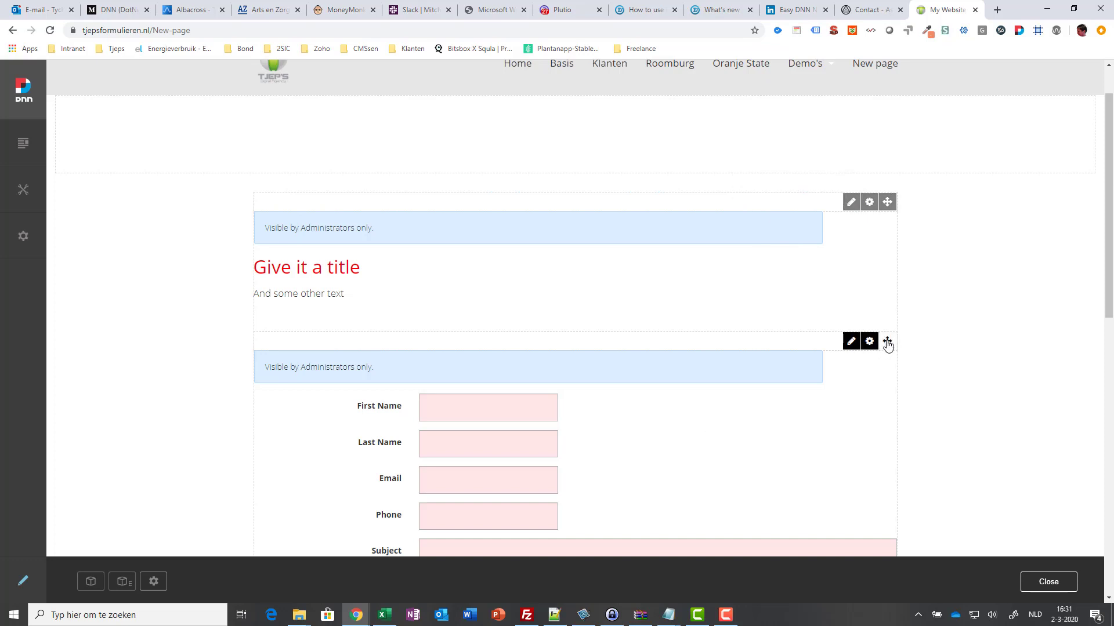
# Step: Move the contact form module to the top of its pane, above the "Give it a title" content module
pyautogui.moveTo(887, 344)
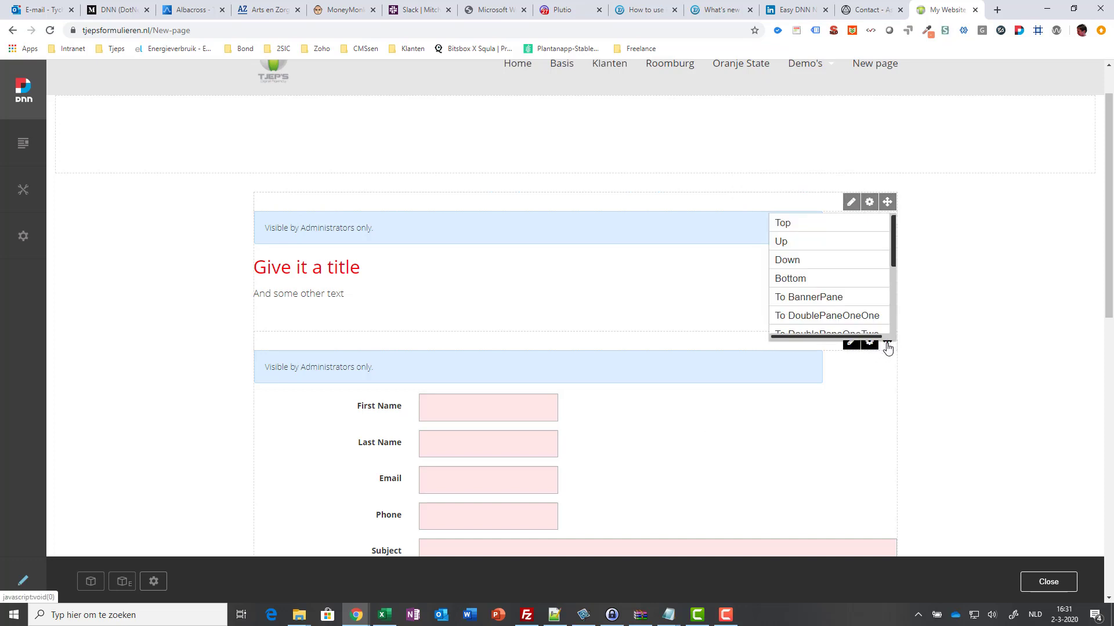
pyautogui.click(791, 224)
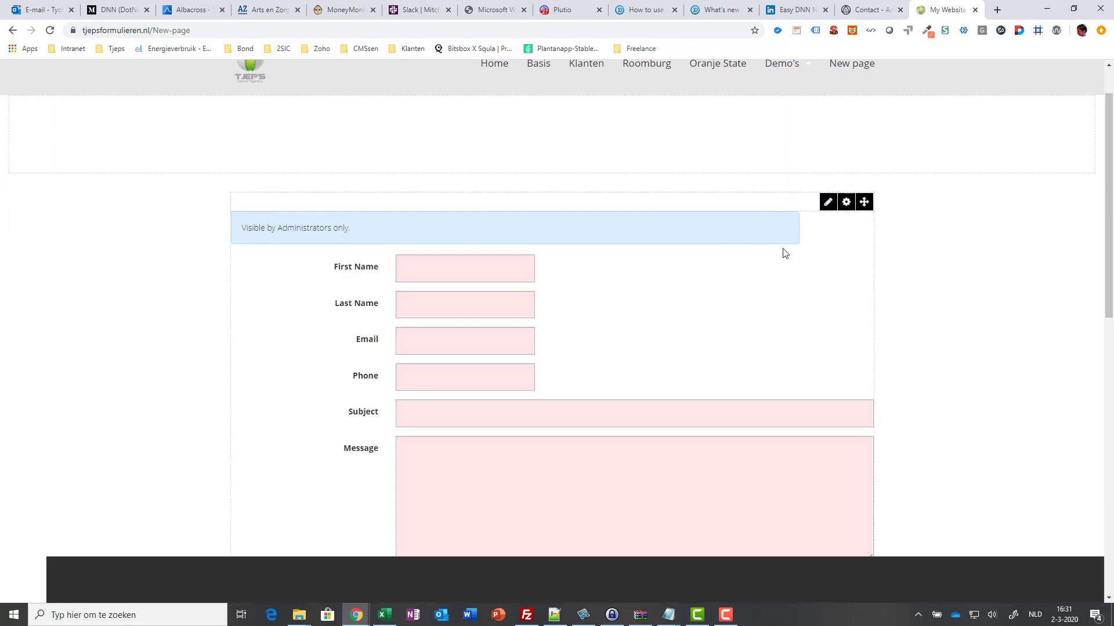
pyautogui.scroll(-6, 677, 313)
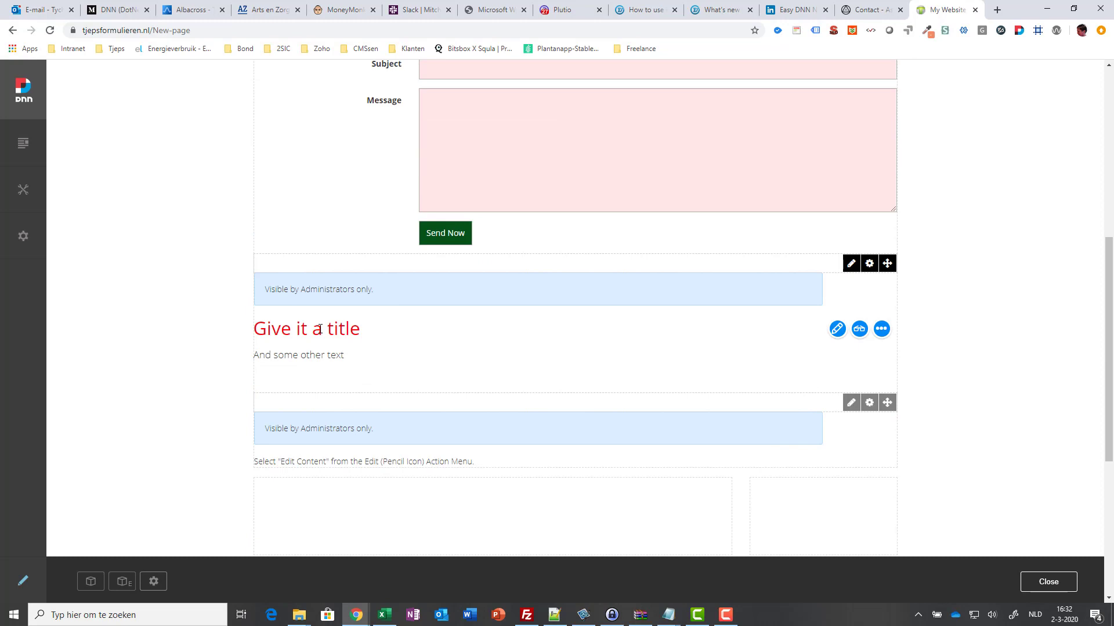
# Step: Move the "Give it a title" content module into the wider empty pane below the empty HTML module
pyautogui.scroll(-3, 320, 329)
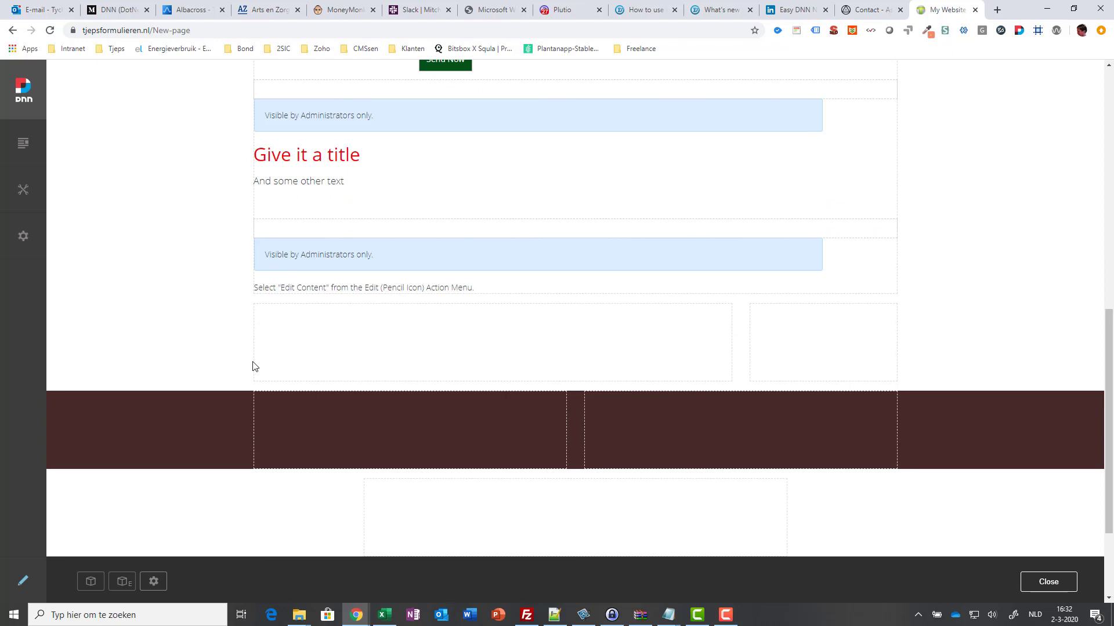
pyautogui.moveTo(737, 385)
pyautogui.scroll(1, 708, 318)
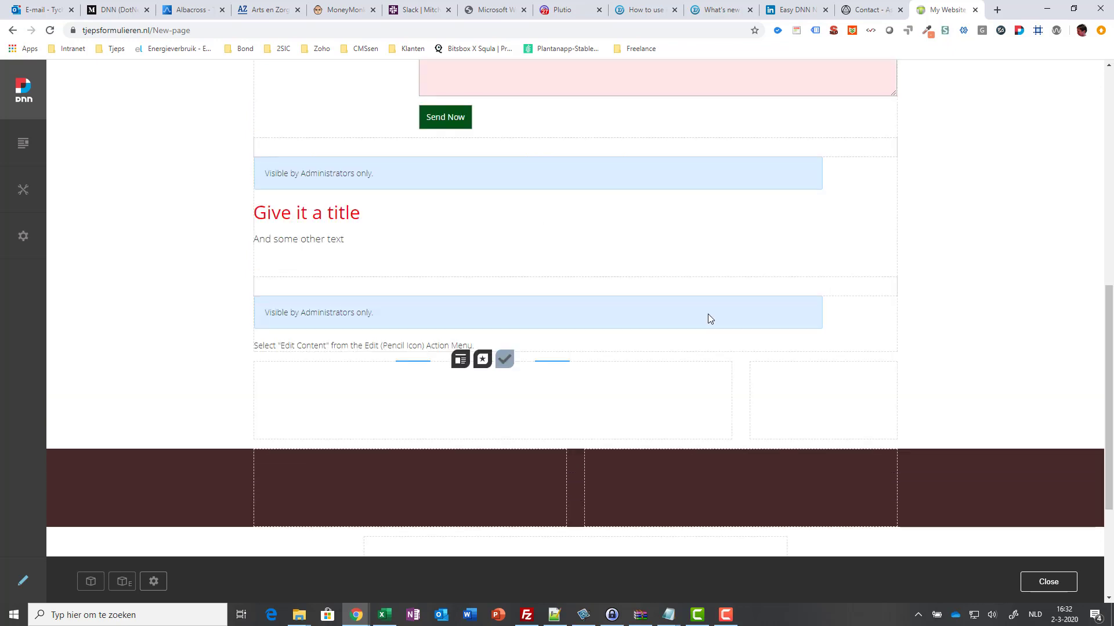
pyautogui.moveTo(575, 271)
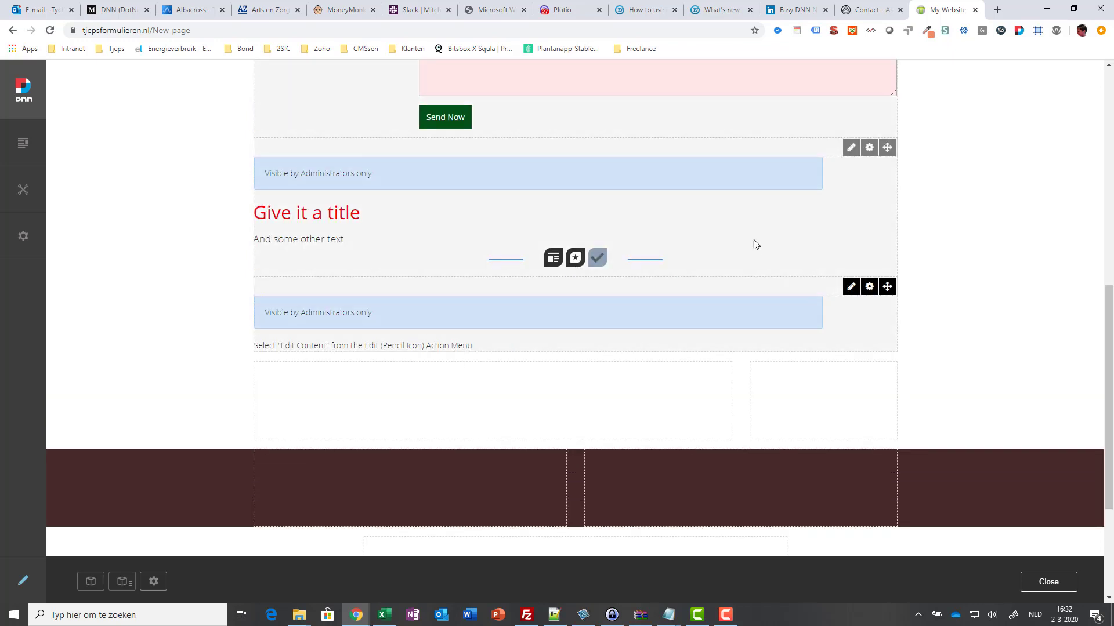
pyautogui.moveTo(772, 225)
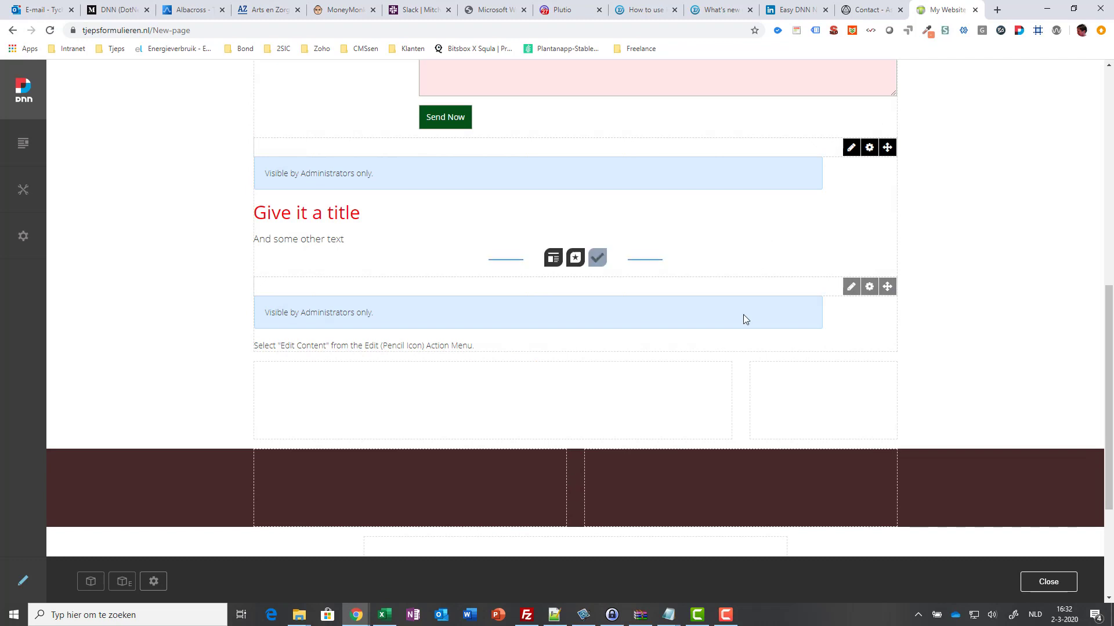
pyautogui.moveTo(751, 368)
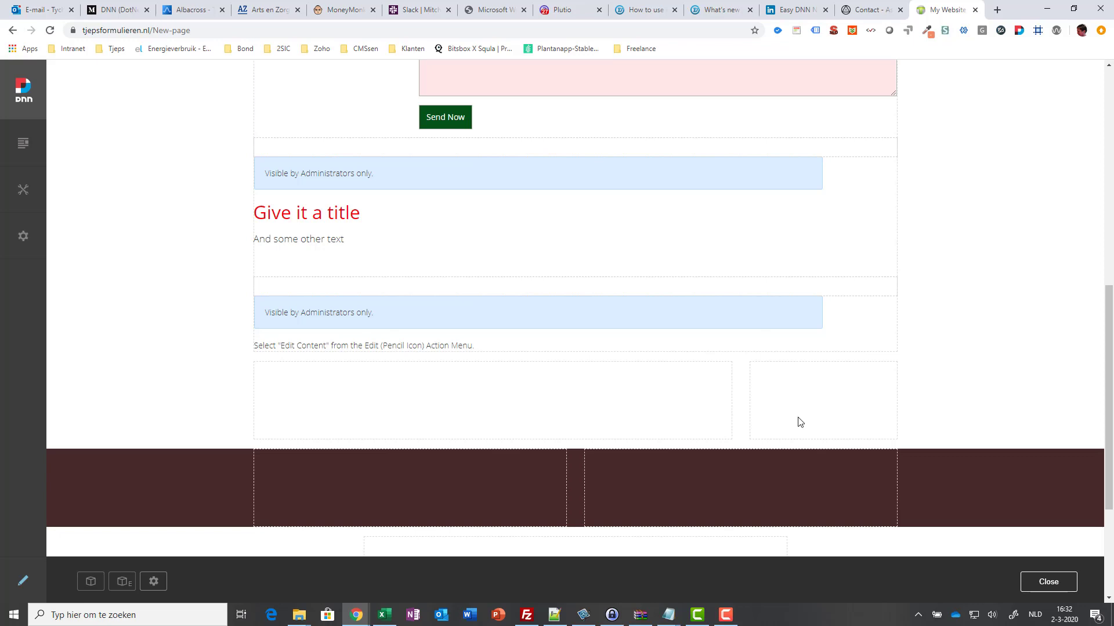
pyautogui.moveTo(803, 243)
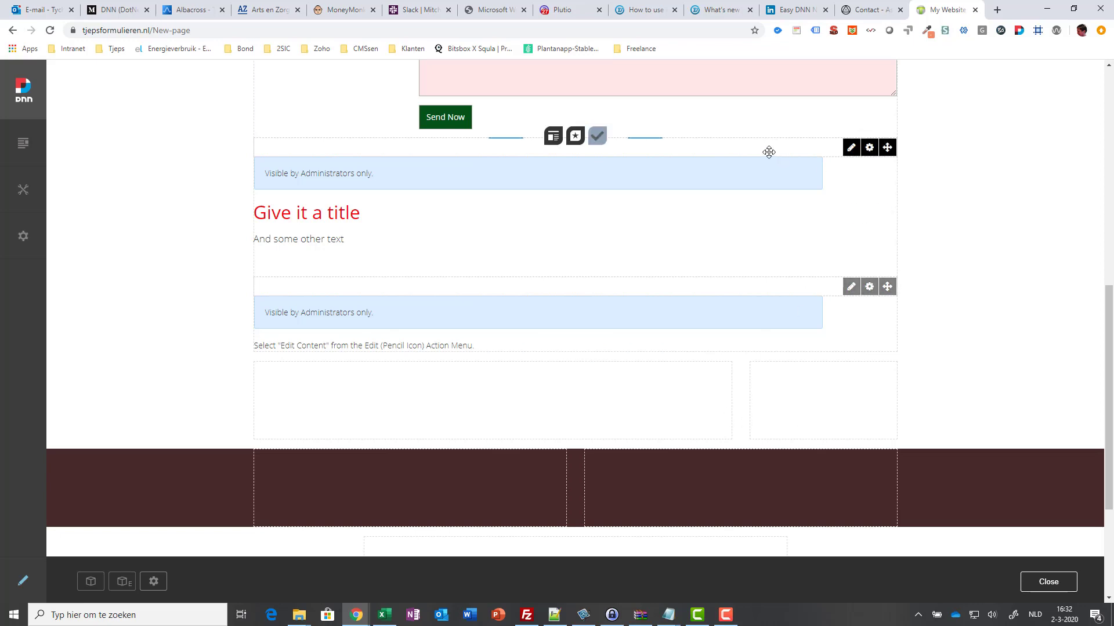
pyautogui.moveTo(887, 147); pyautogui.dragTo(508, 308)
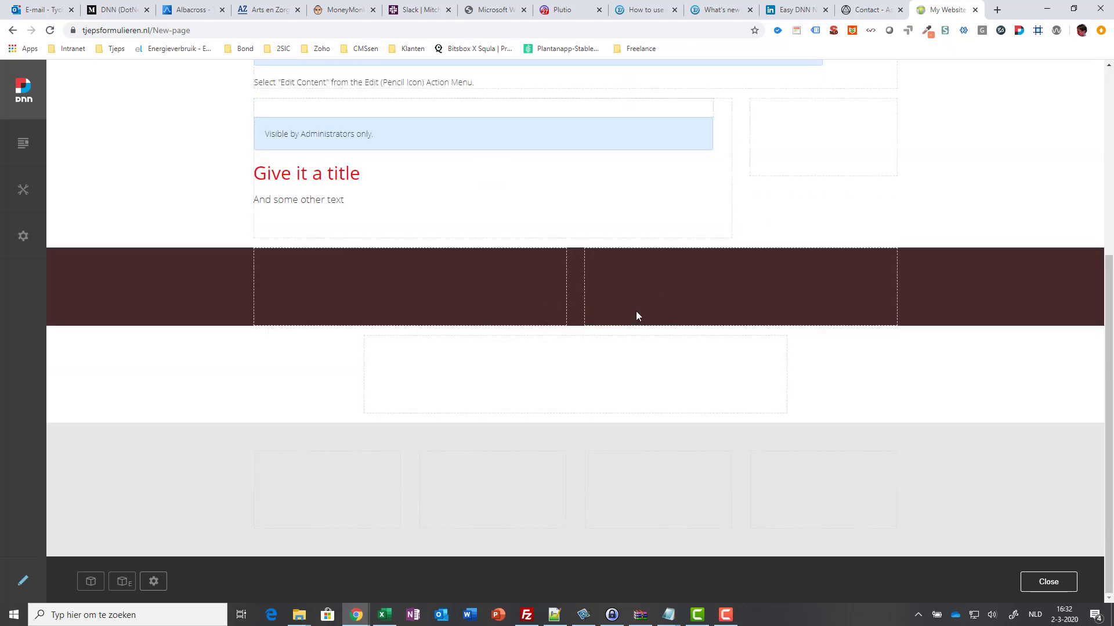
# Step: Move the "Give it a title" content module back to the ContentPane
pyautogui.scroll(1, 636, 311)
pyautogui.scroll(1, 442, 251)
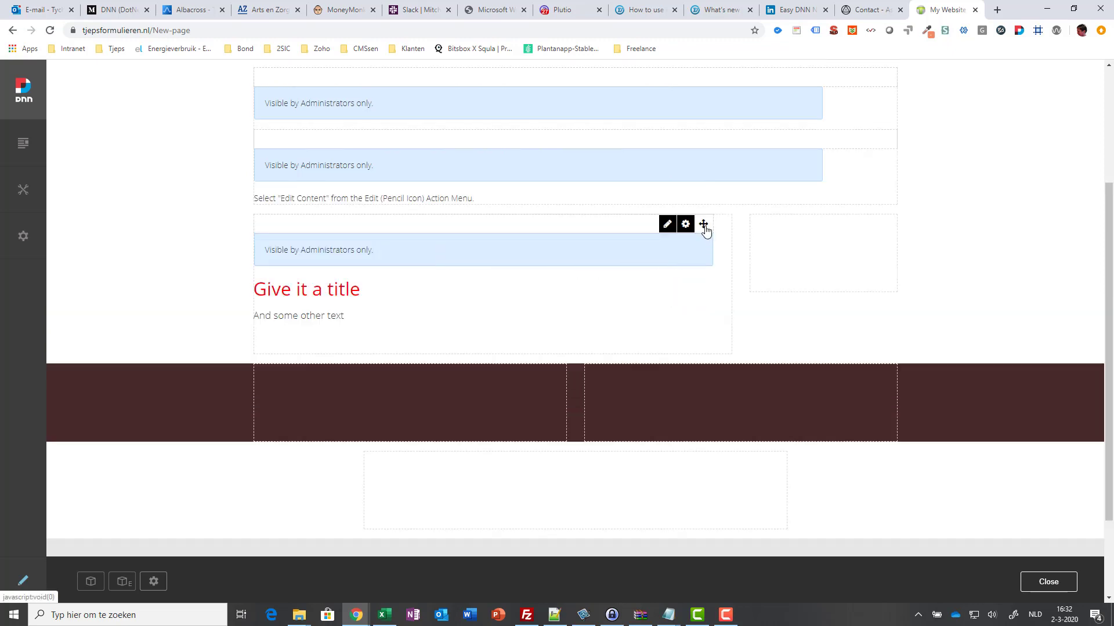
pyautogui.moveTo(704, 227)
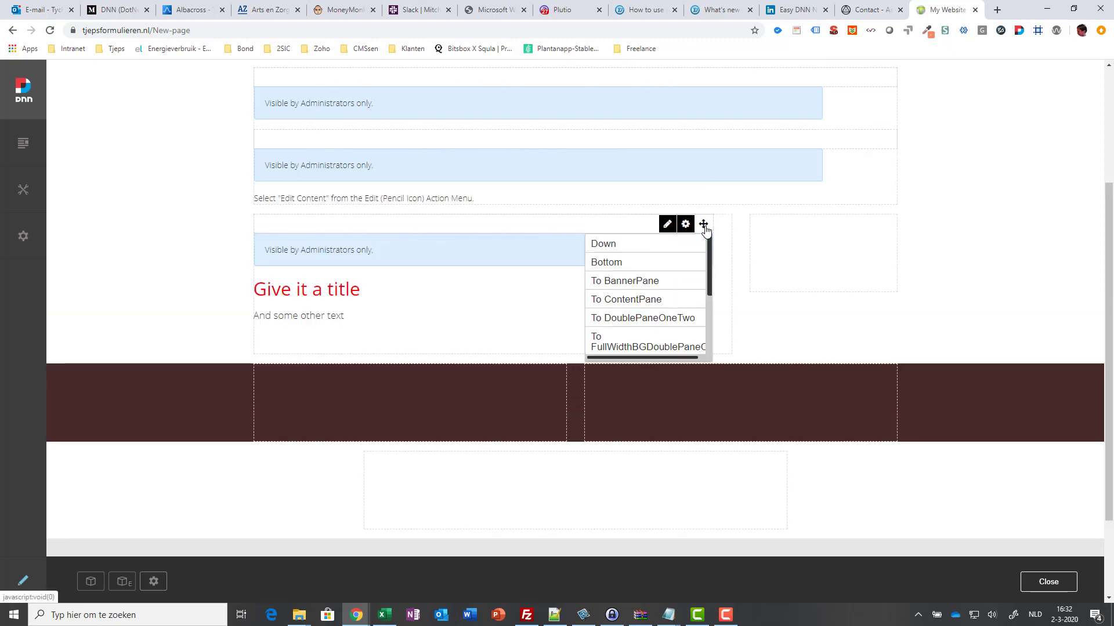
pyautogui.click(628, 300)
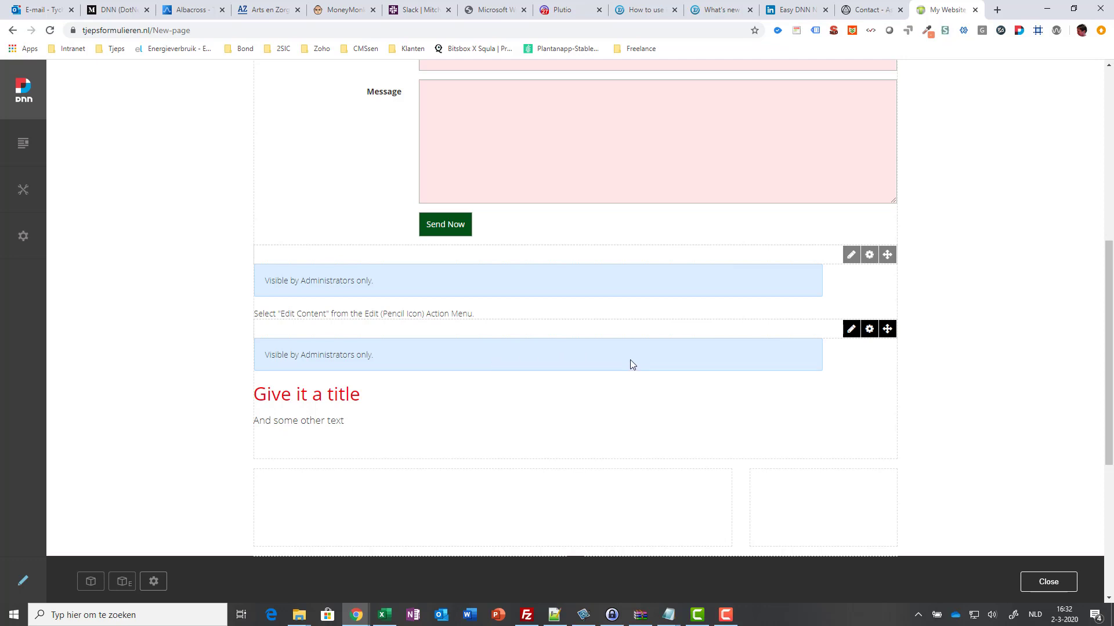
# Step: Delete the empty HTML module between the contact form and the "Give it a title" content
pyautogui.moveTo(869, 256)
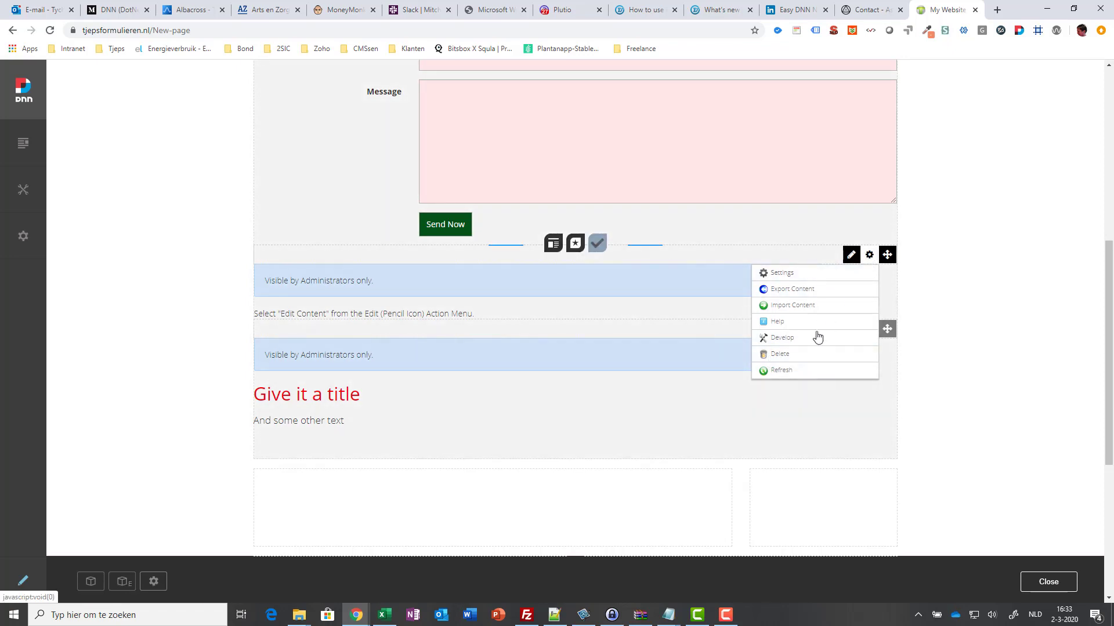
pyautogui.click(780, 355)
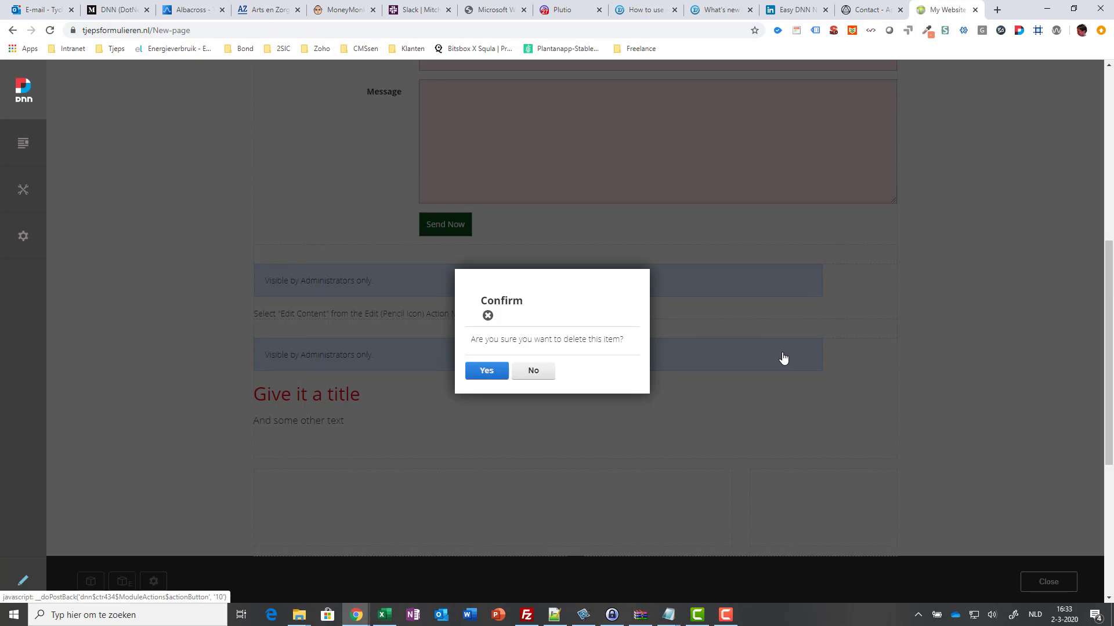
pyautogui.click(488, 371)
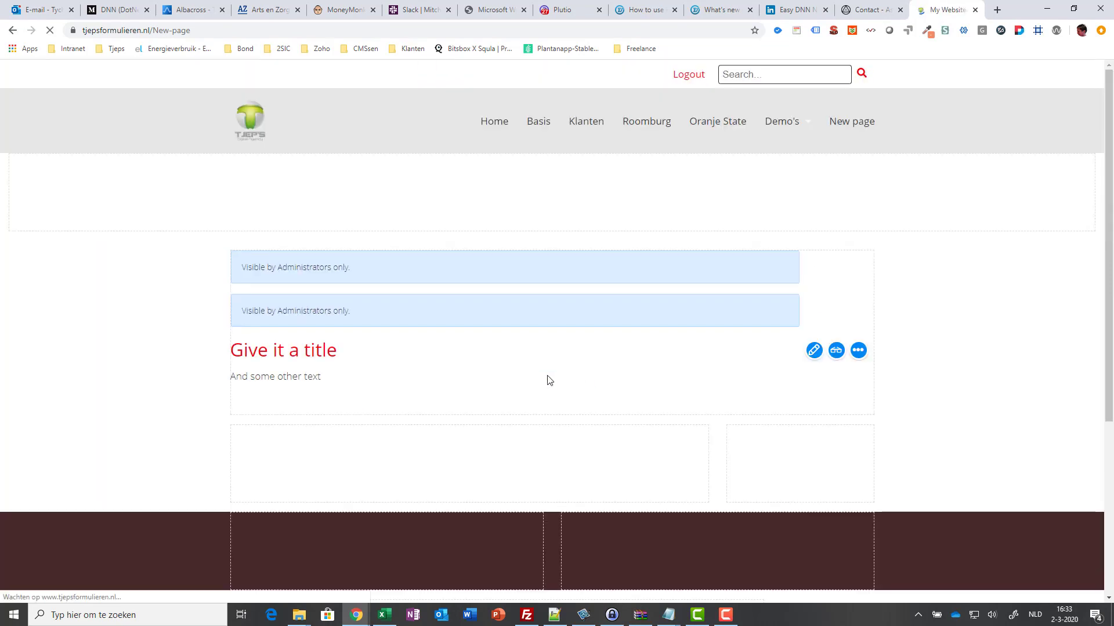
pyautogui.scroll(-2, 547, 375)
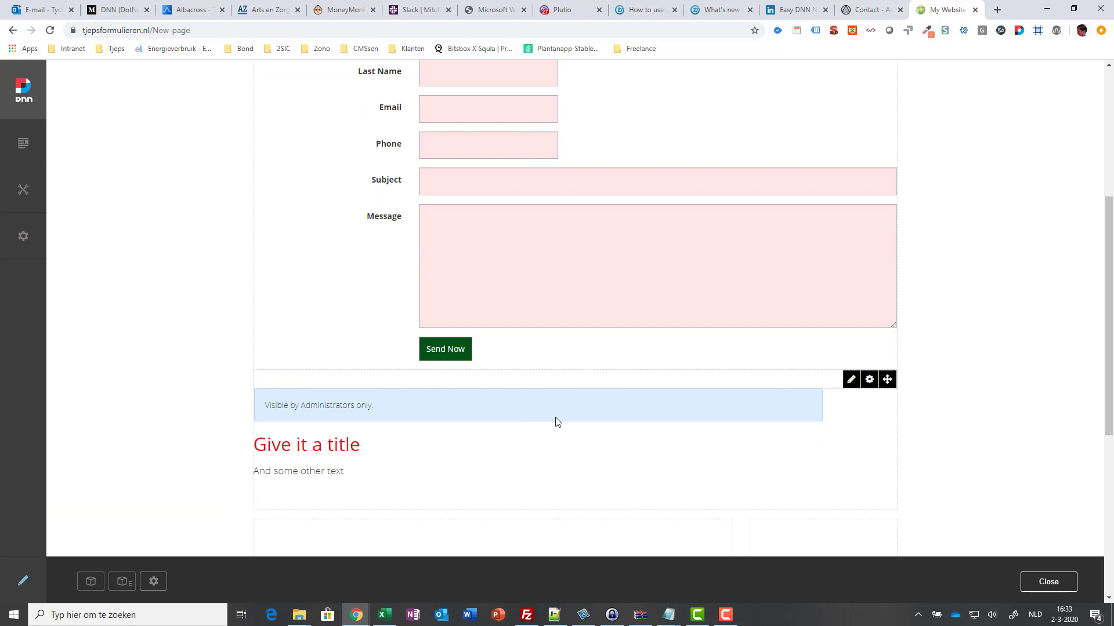
pyautogui.scroll(3, 557, 416)
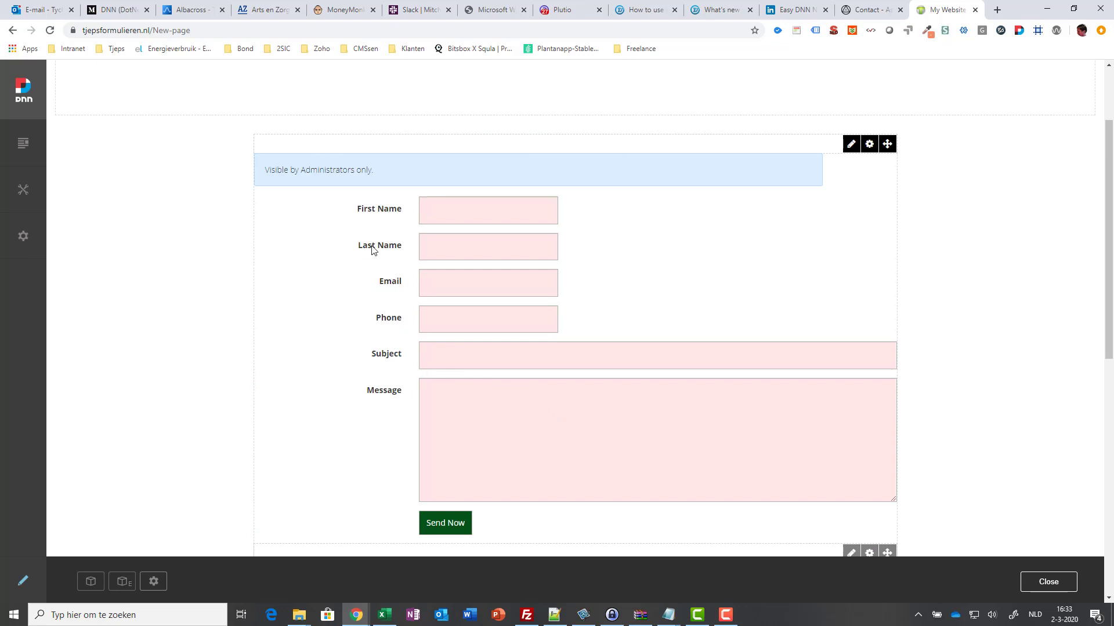
# Step: Review the deleted pages and deleted modules in the Recycle Bin, and return to the page
pyautogui.moveTo(21, 148)
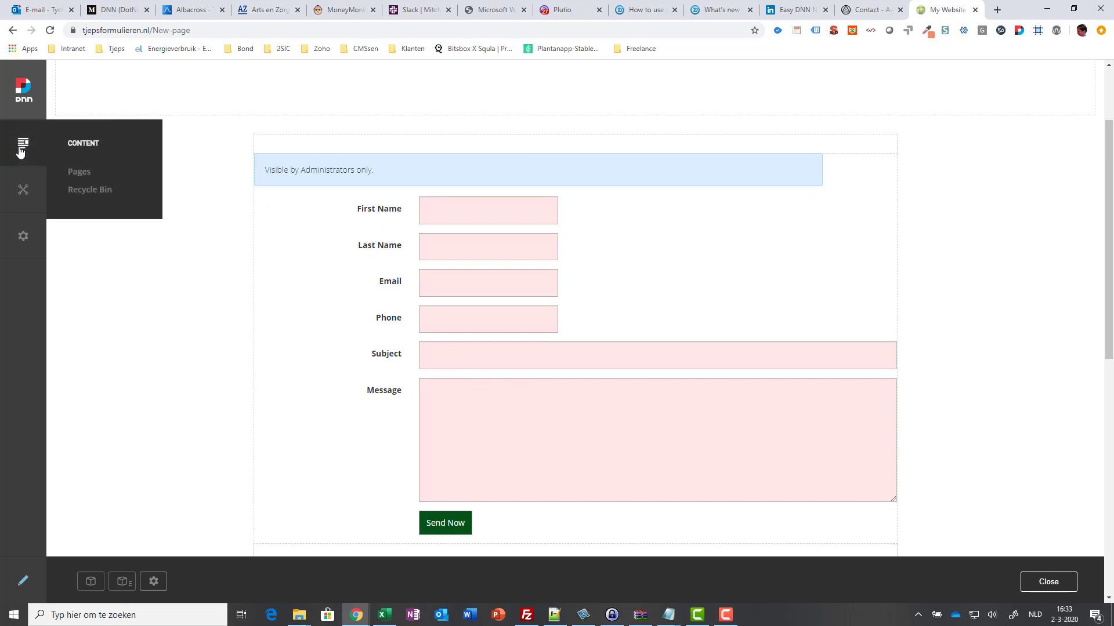
pyautogui.click(87, 190)
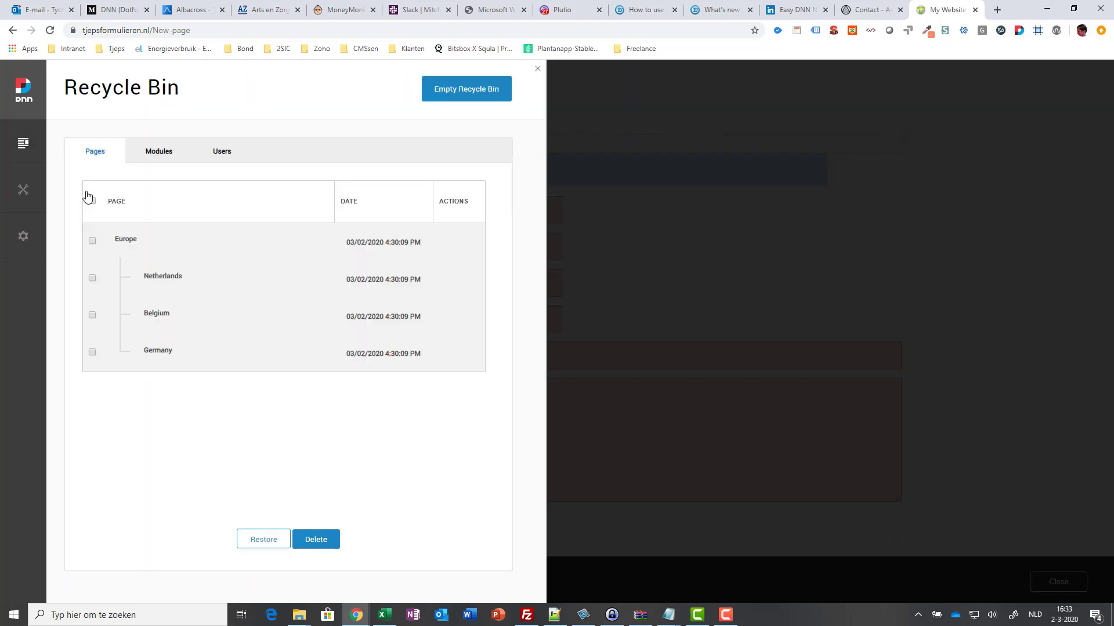
pyautogui.click(153, 162)
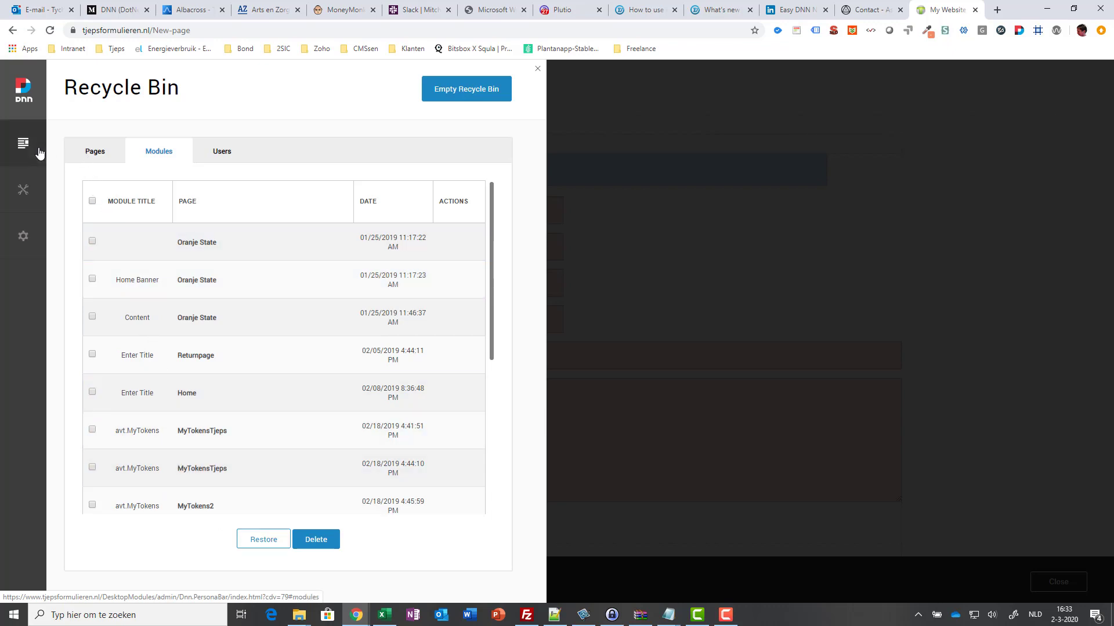
pyautogui.click(96, 153)
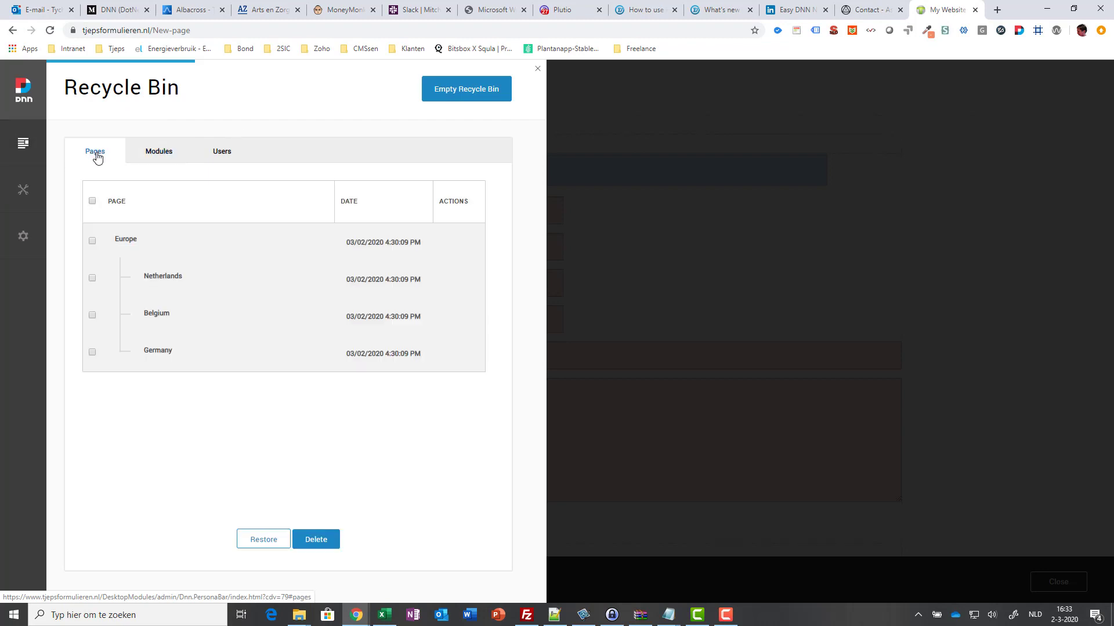
pyautogui.click(538, 70)
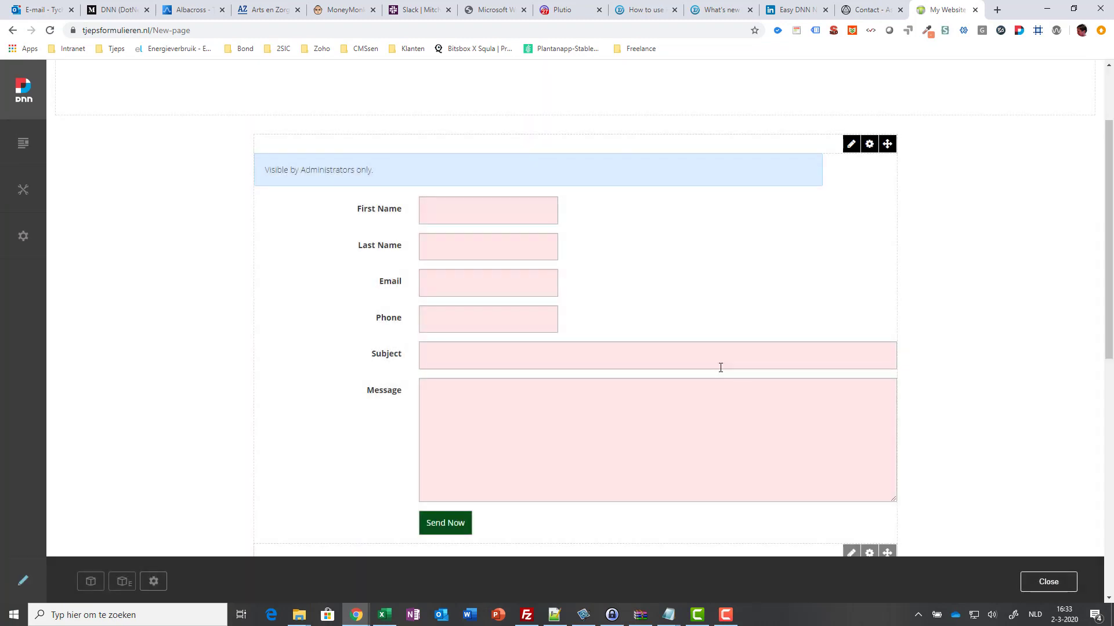
# Step: Add the existing Tjep's formulieren module from the Home page, with Make a copy cleared, to the wide empty pane below the title text
pyautogui.scroll(-3, 720, 368)
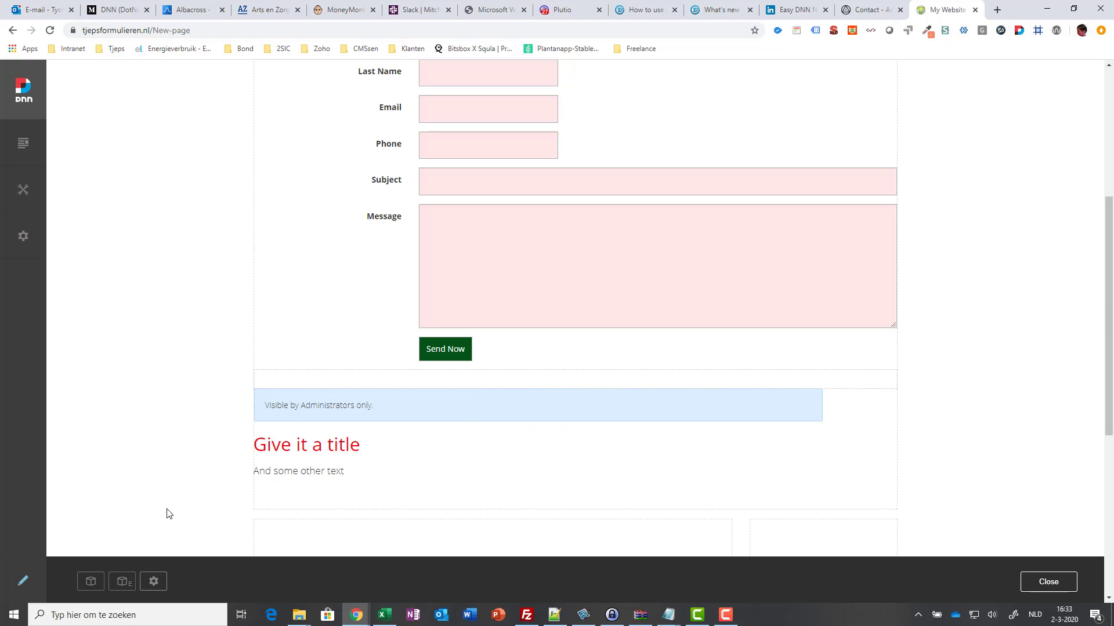
pyautogui.click(121, 584)
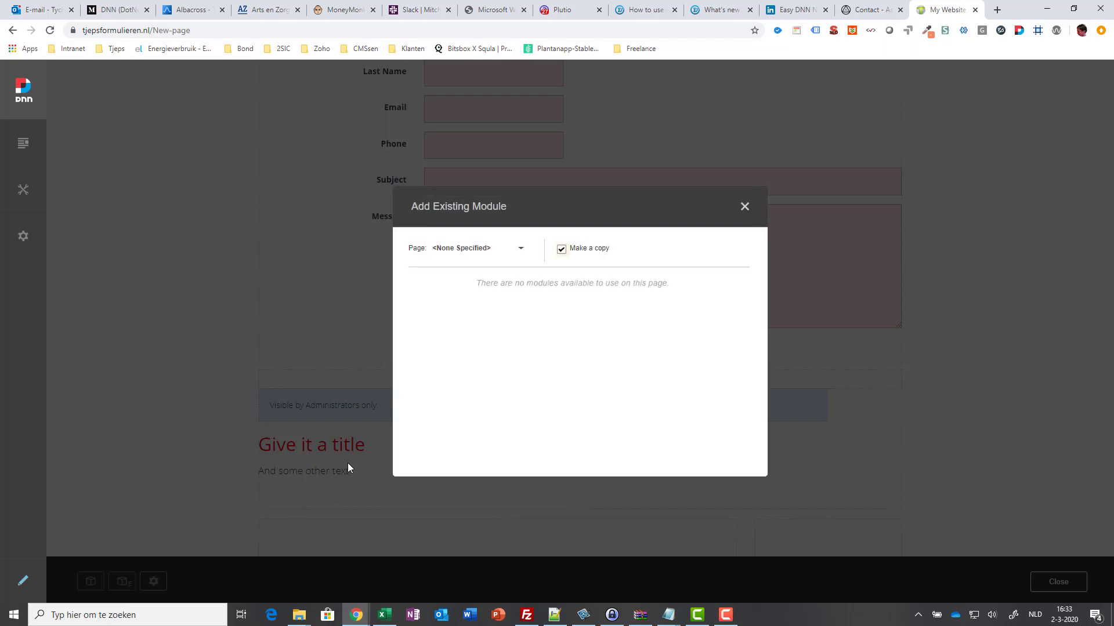
pyautogui.click(455, 253)
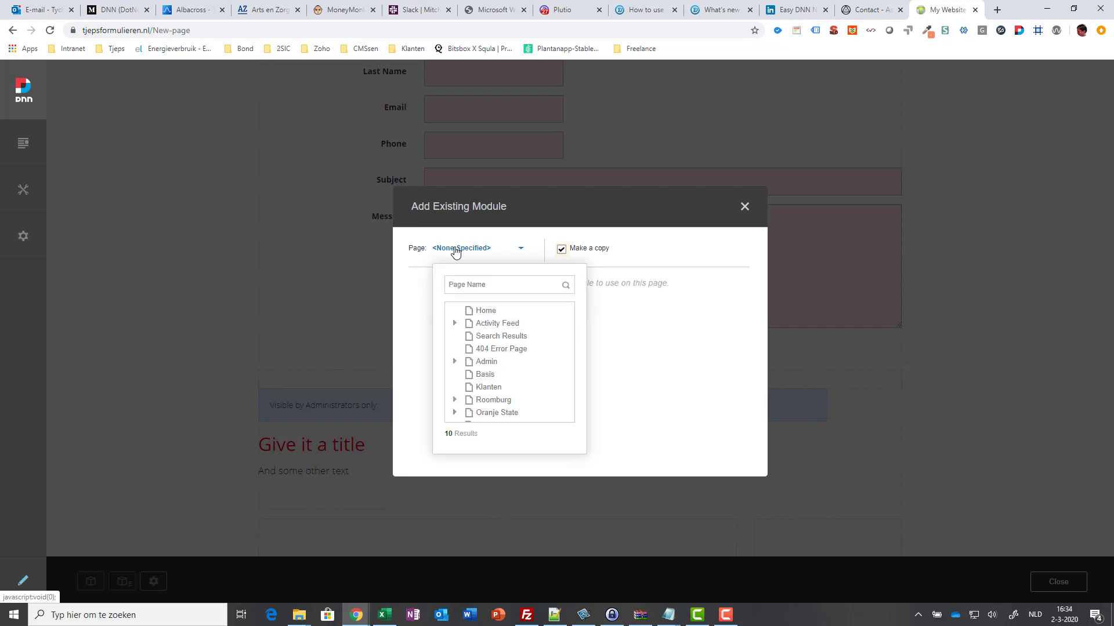
pyautogui.click(484, 311)
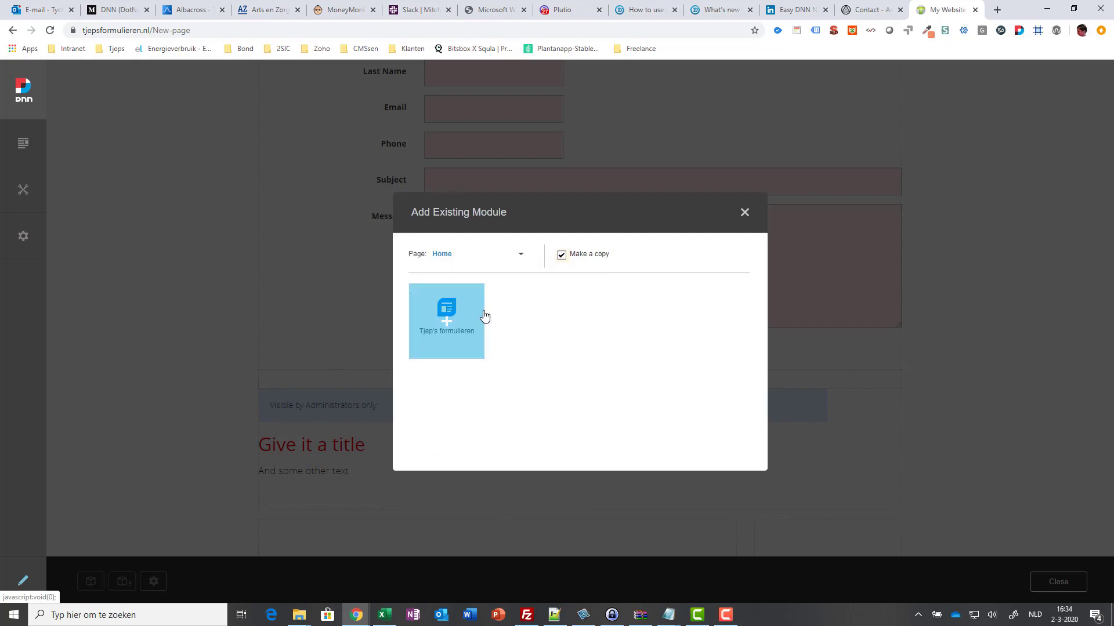
pyautogui.click(561, 257)
pyautogui.click(447, 326)
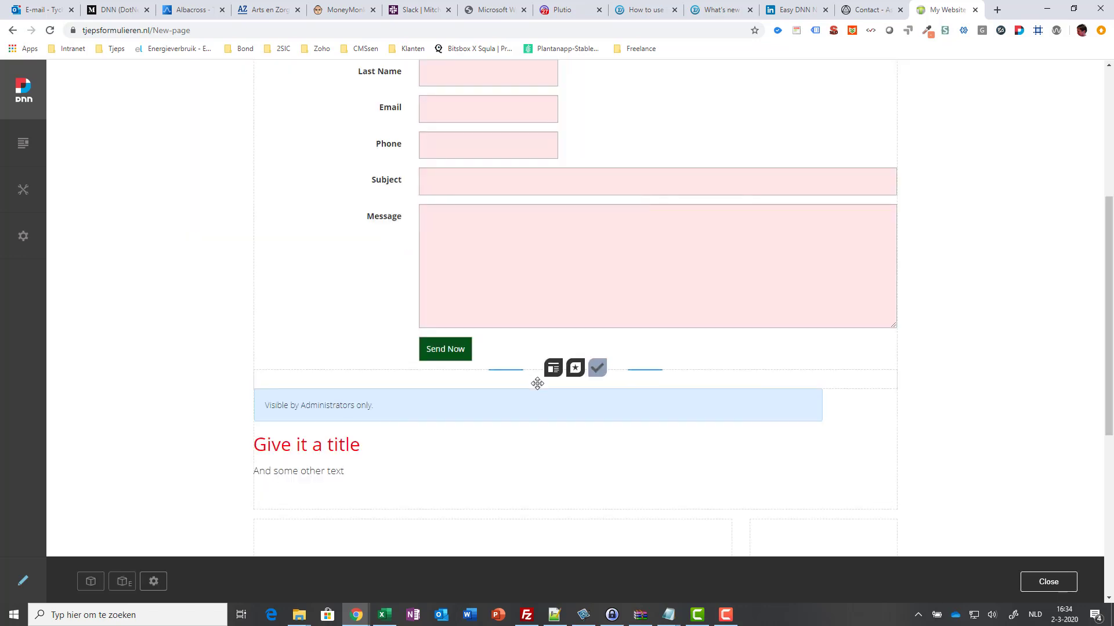
pyautogui.scroll(-6, 545, 348)
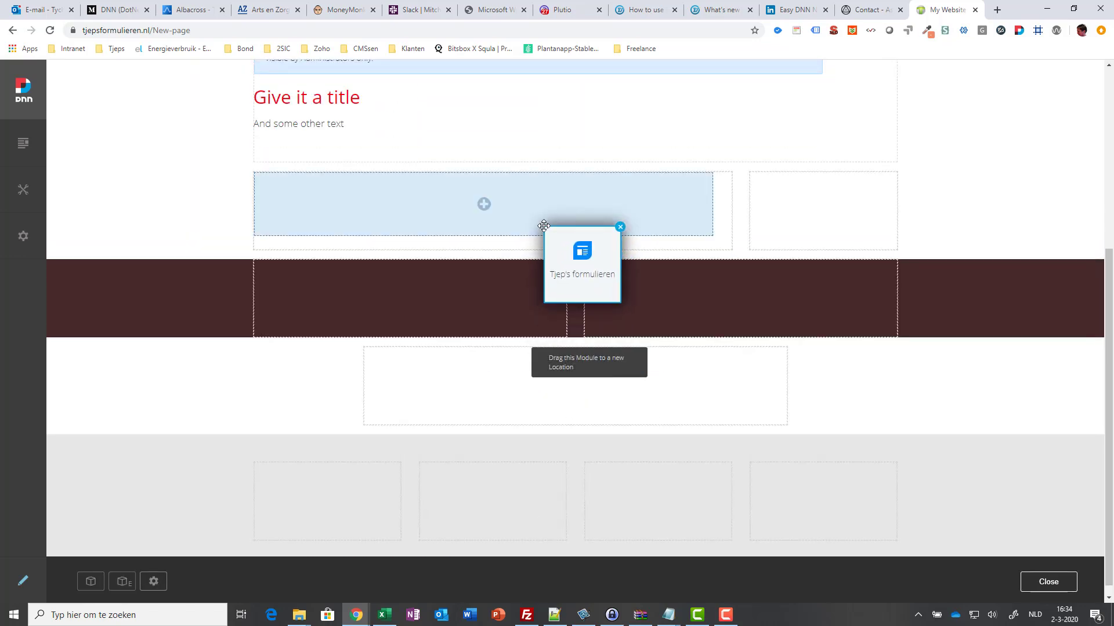
pyautogui.click(485, 202)
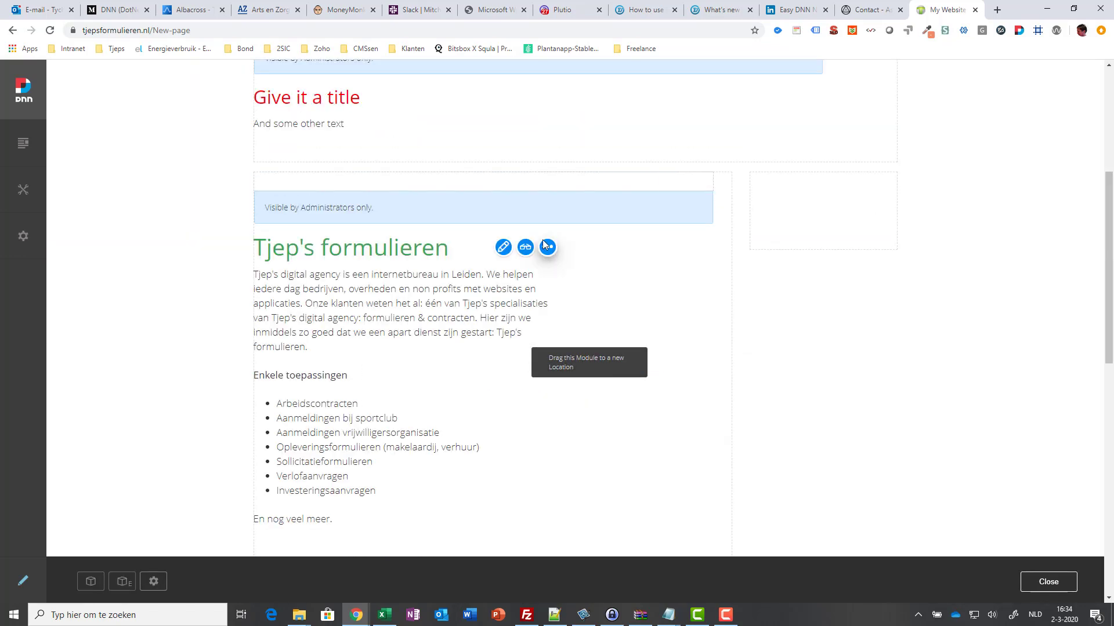